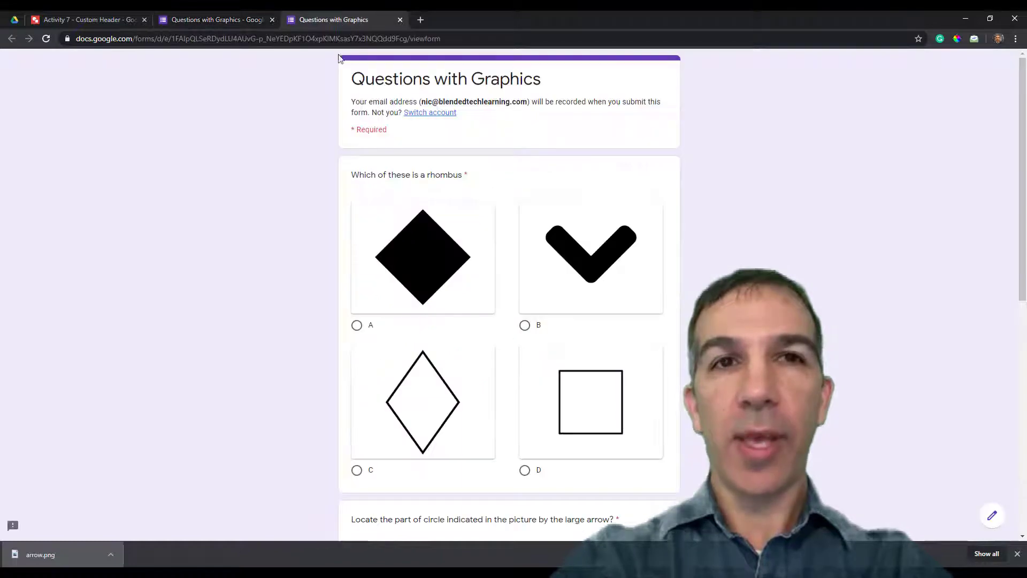
{"action": "scroll", "coordinate": [396, 272], "scroll_direction": "down", "scroll_amount": 1}
{"action": "scroll", "coordinate": [397, 272], "scroll_direction": "down", "scroll_amount": 6}
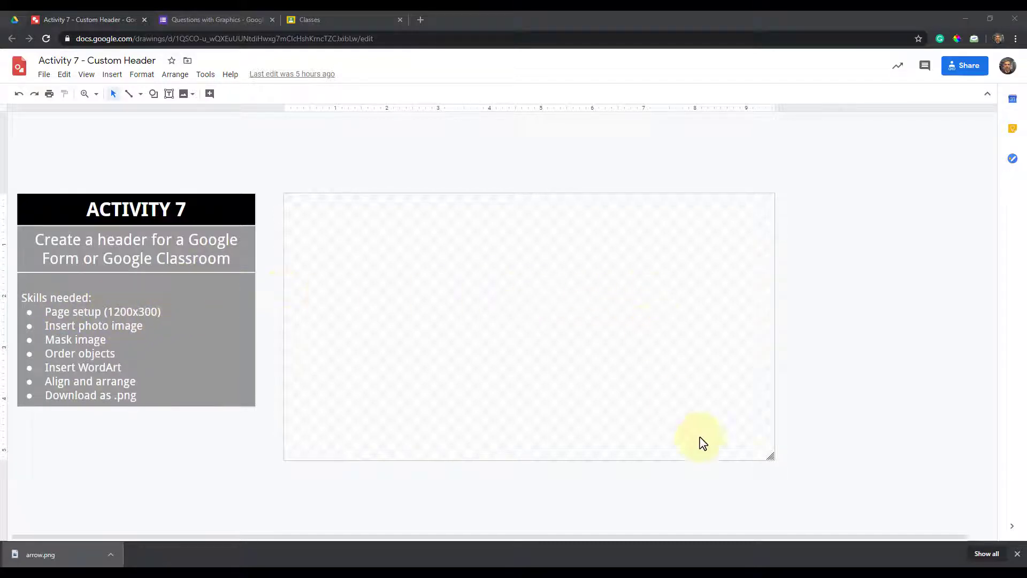
Set the drawing's page size to a custom 1200 x 300 pixels
{"action": "left_click_drag", "start_coordinate": [771, 456], "coordinate": [948, 429]}
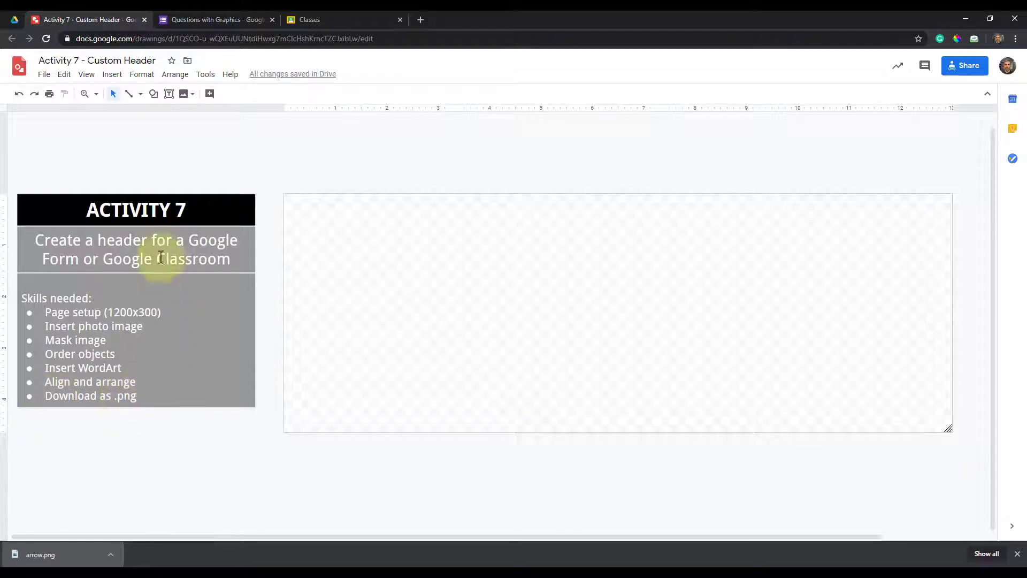
{"action": "left_click", "coordinate": [45, 75]}
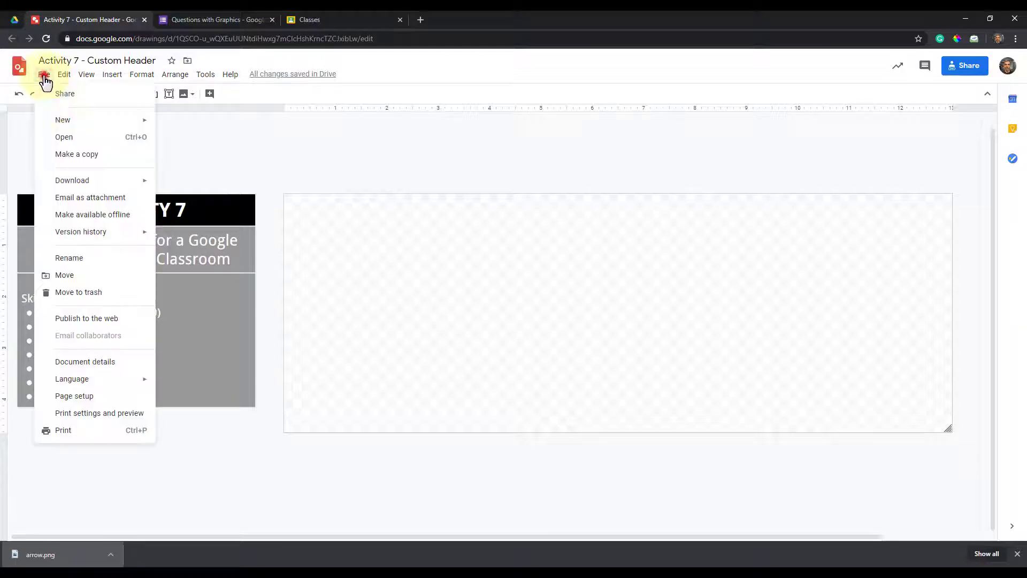
{"action": "left_click", "coordinate": [75, 396]}
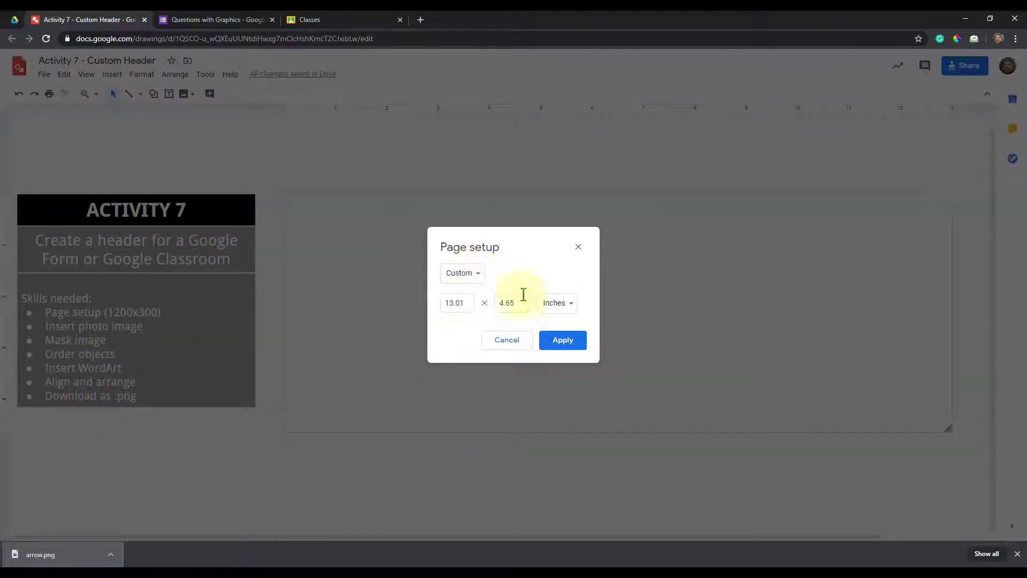
{"action": "left_click", "coordinate": [564, 305]}
{"action": "left_click", "coordinate": [568, 354]}
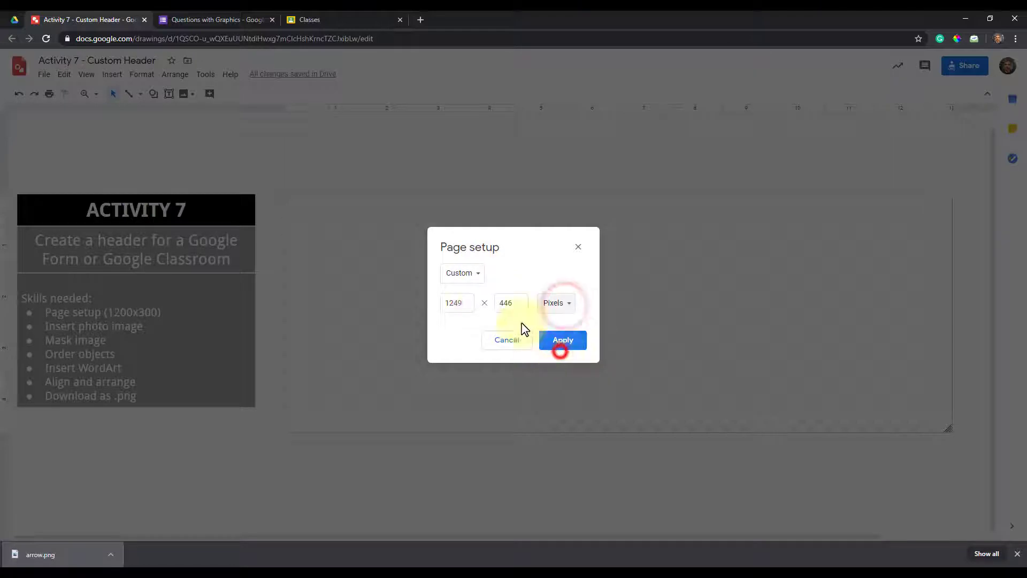
{"action": "double_click", "coordinate": [471, 305]}
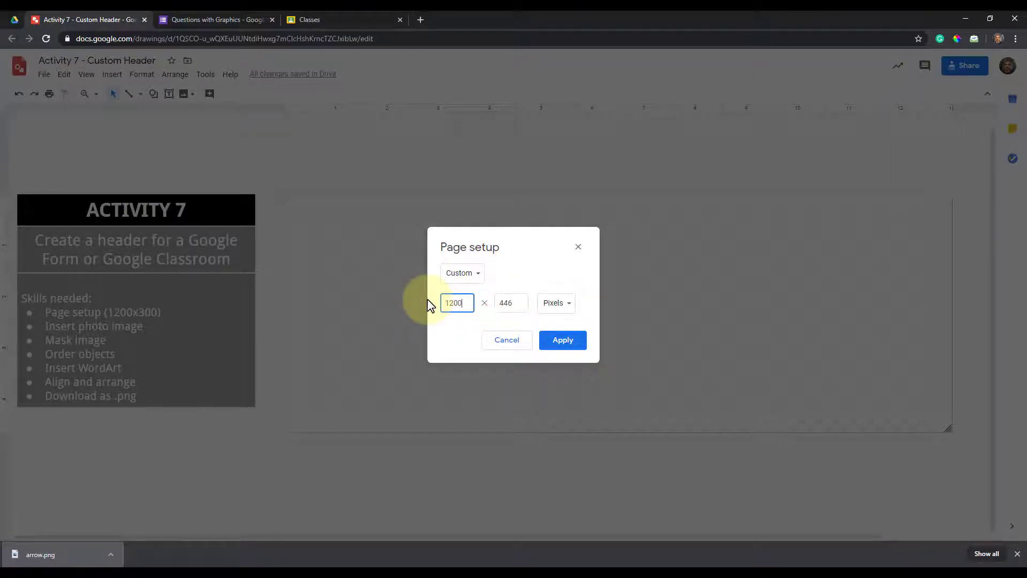
{"action": "key", "text": "Tab"}
{"action": "type", "text": "300"}
{"action": "left_click", "coordinate": [559, 342]}
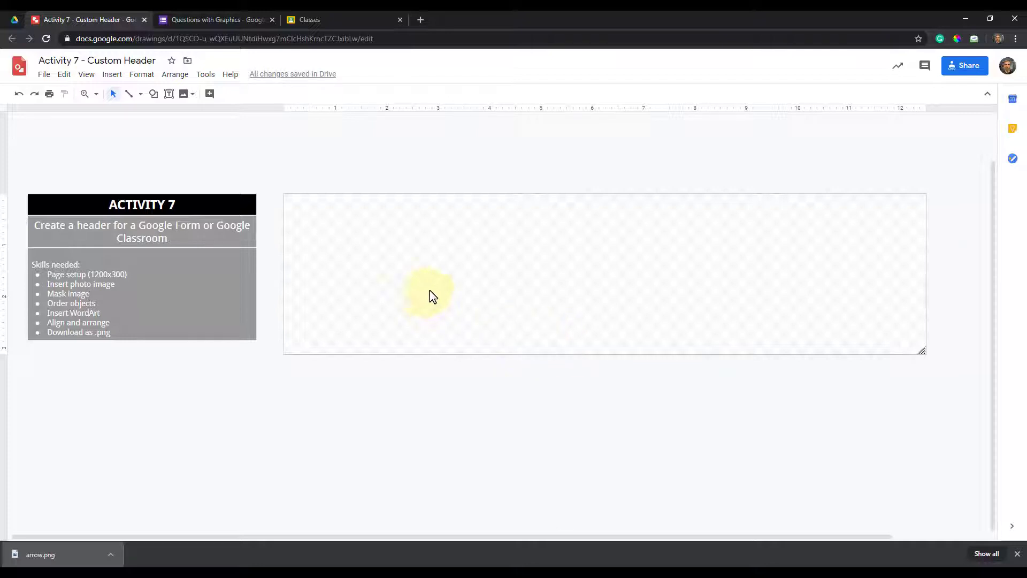
Search the web for "avengers lego" images and insert the first result, the group of minifigures on a dark background
{"action": "left_click", "coordinate": [113, 78]}
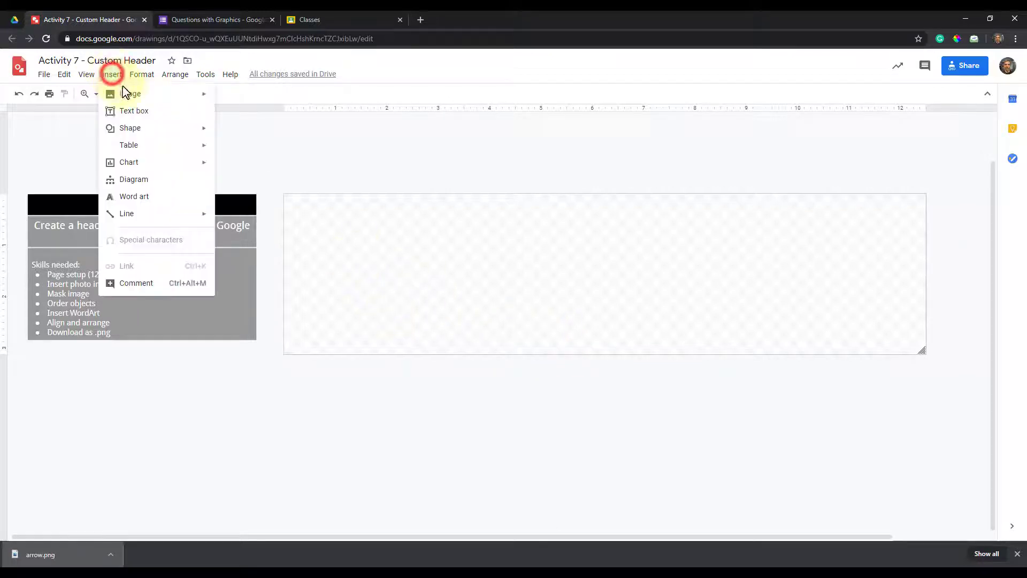
{"action": "mouse_move", "coordinate": [130, 95]}
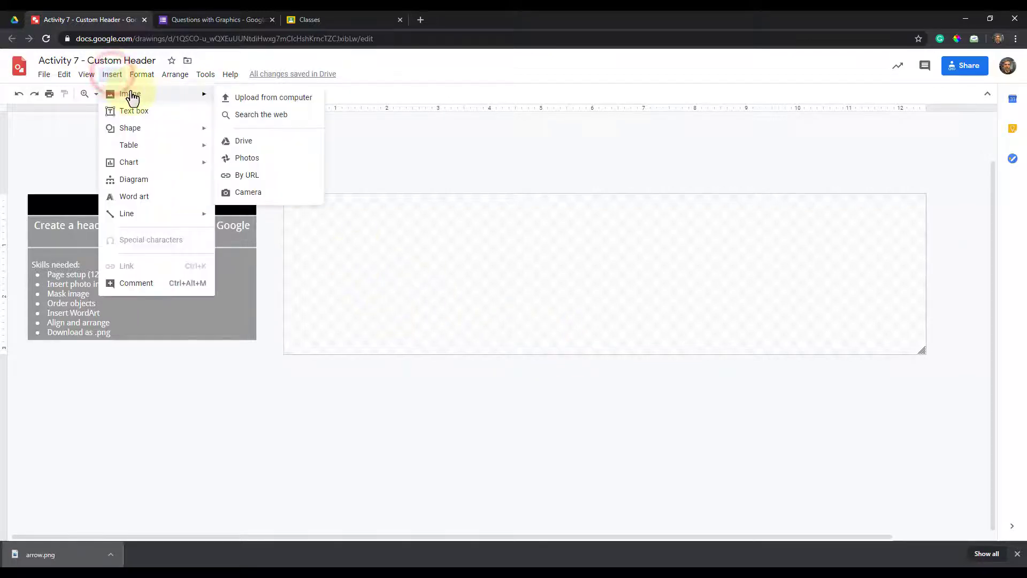
{"action": "left_click", "coordinate": [247, 116]}
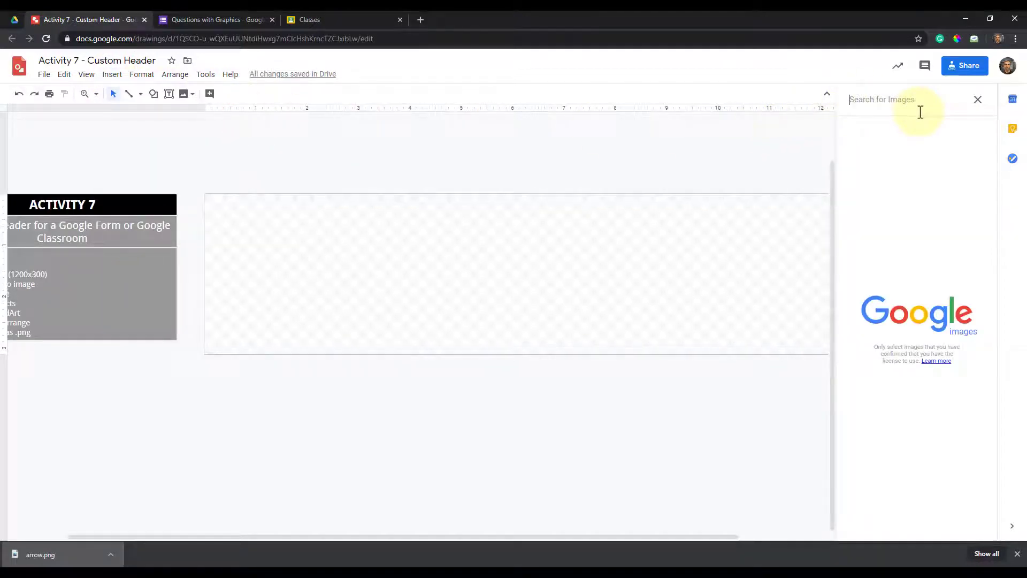
{"action": "type", "text": "avenger"}
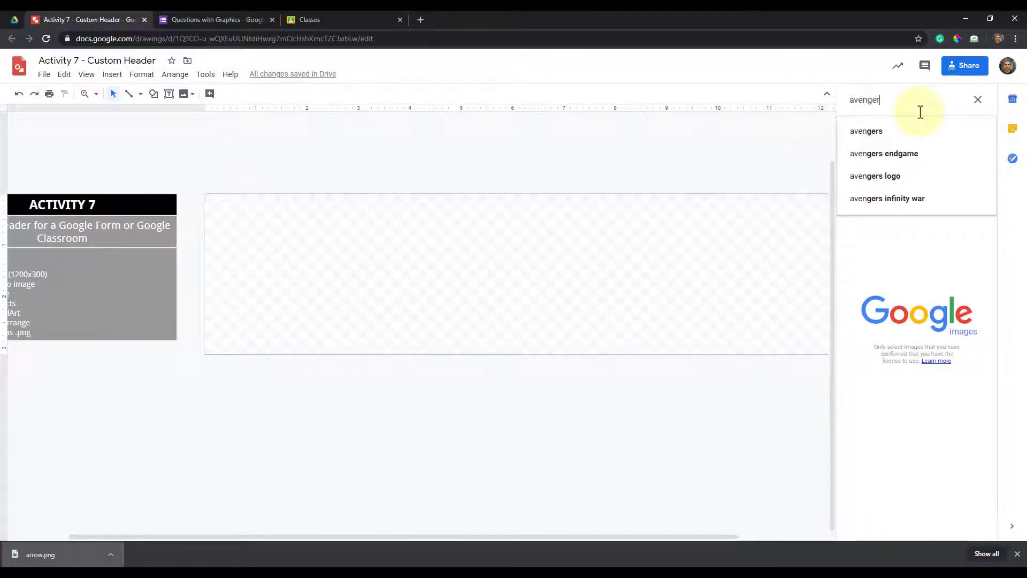
{"action": "type", "text": "s lego"}
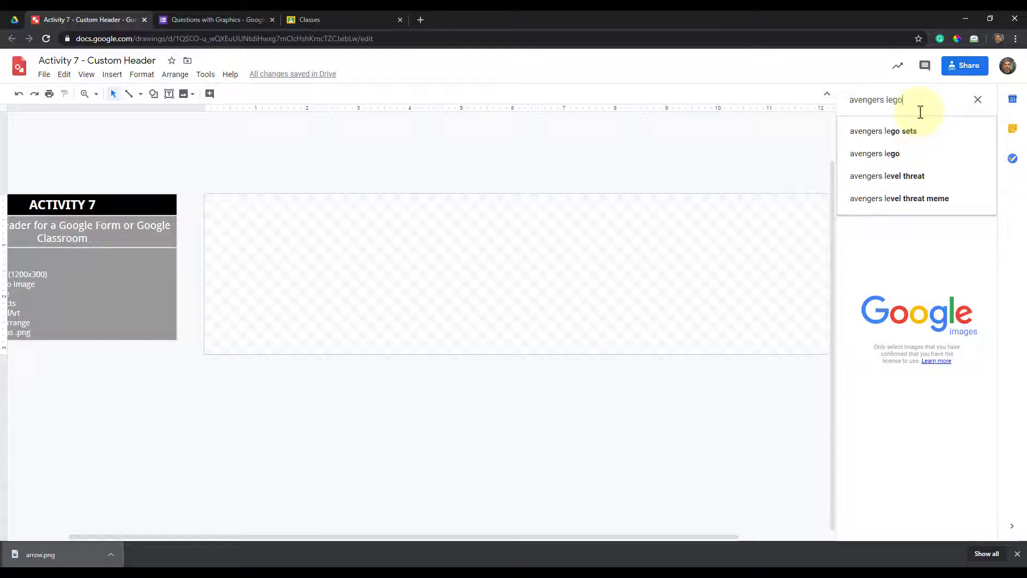
{"action": "key", "text": "Return"}
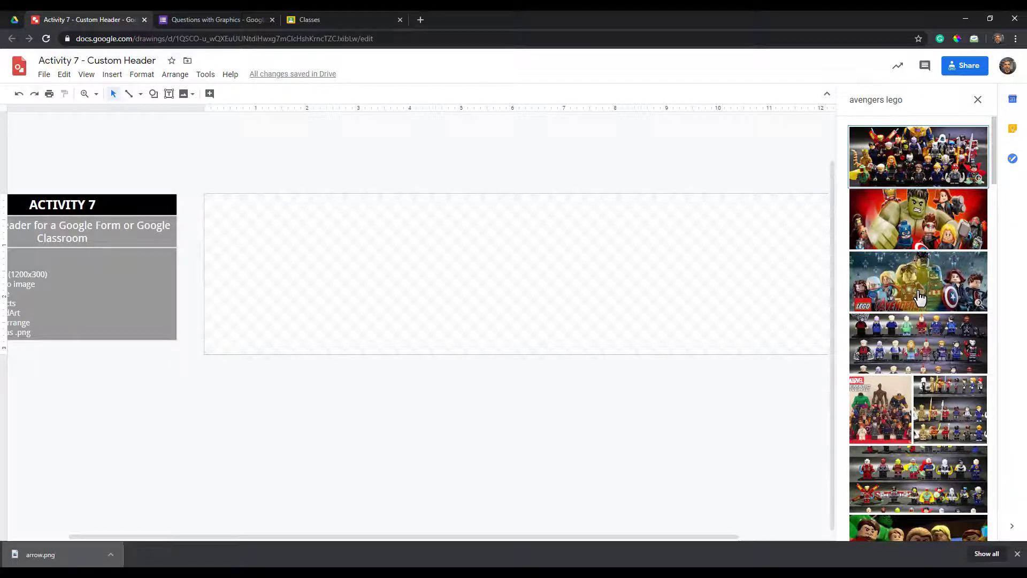
{"action": "left_click", "coordinate": [930, 167]}
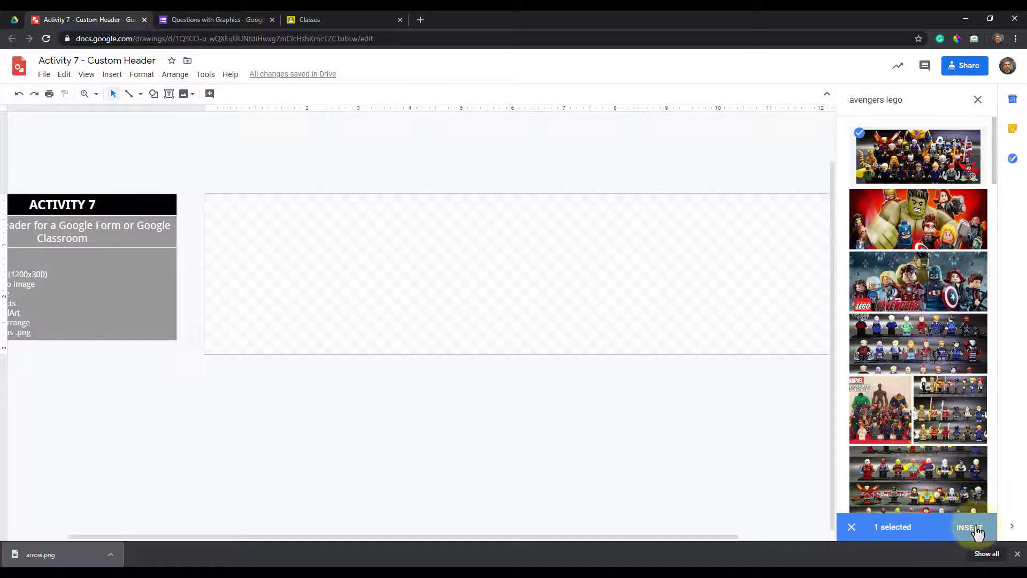
{"action": "left_click", "coordinate": [969, 527]}
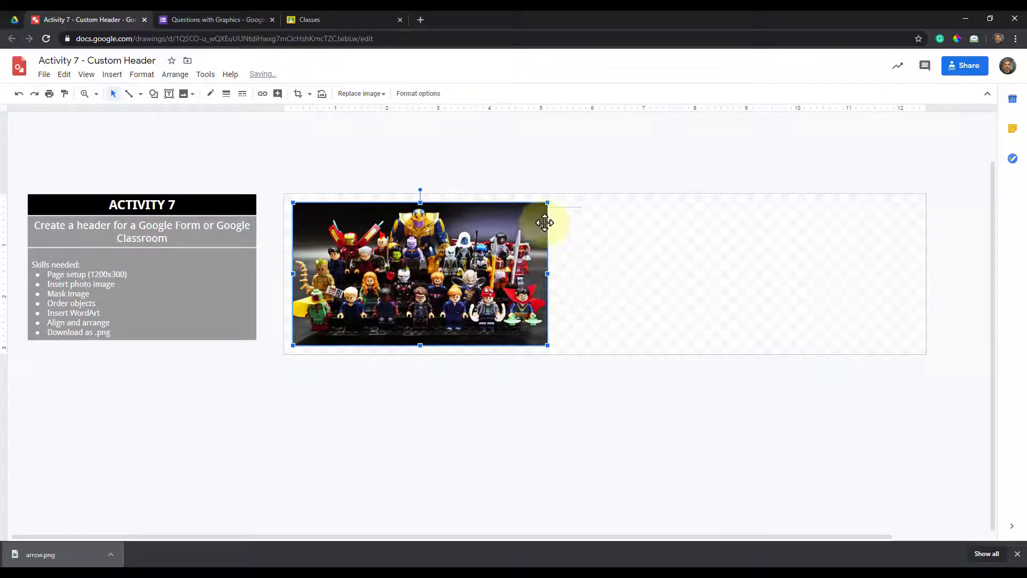
Scale the minifigure image to the full canvas height and align it with the canvas's left edge
{"action": "left_click_drag", "start_coordinate": [549, 203], "coordinate": [627, 166]}
{"action": "left_click_drag", "start_coordinate": [581, 223], "coordinate": [574, 257]}
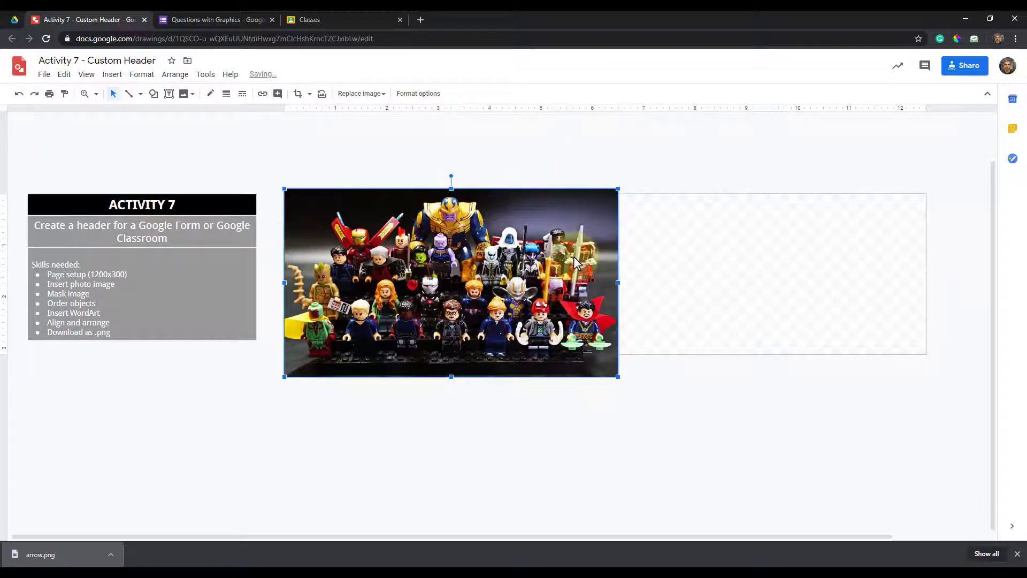
{"action": "left_click_drag", "start_coordinate": [618, 376], "coordinate": [578, 354]}
{"action": "left_click", "coordinate": [598, 385]}
{"action": "left_click_drag", "start_coordinate": [499, 315], "coordinate": [493, 315]}
{"action": "left_click", "coordinate": [485, 393]}
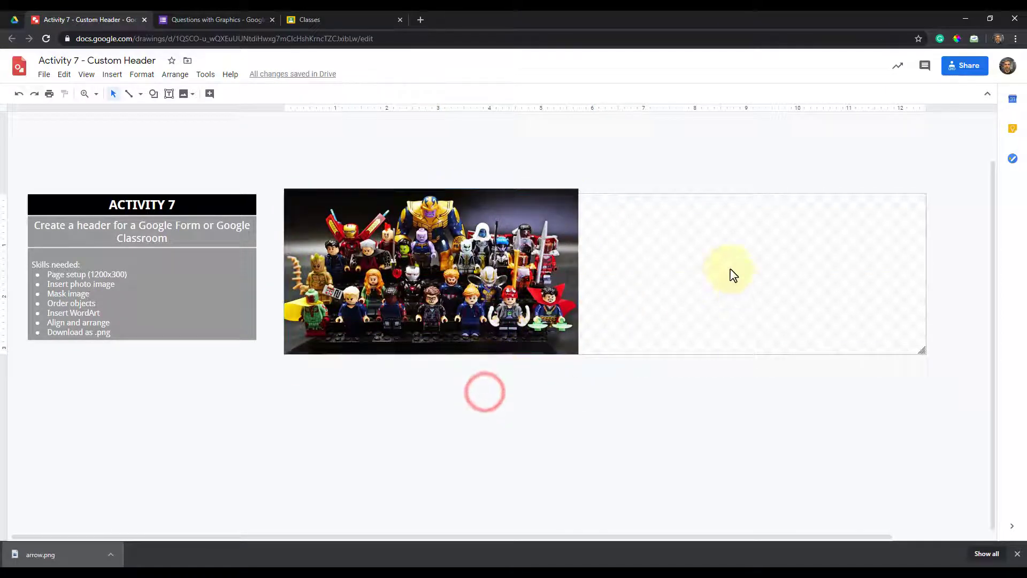
{"action": "left_click", "coordinate": [564, 247]}
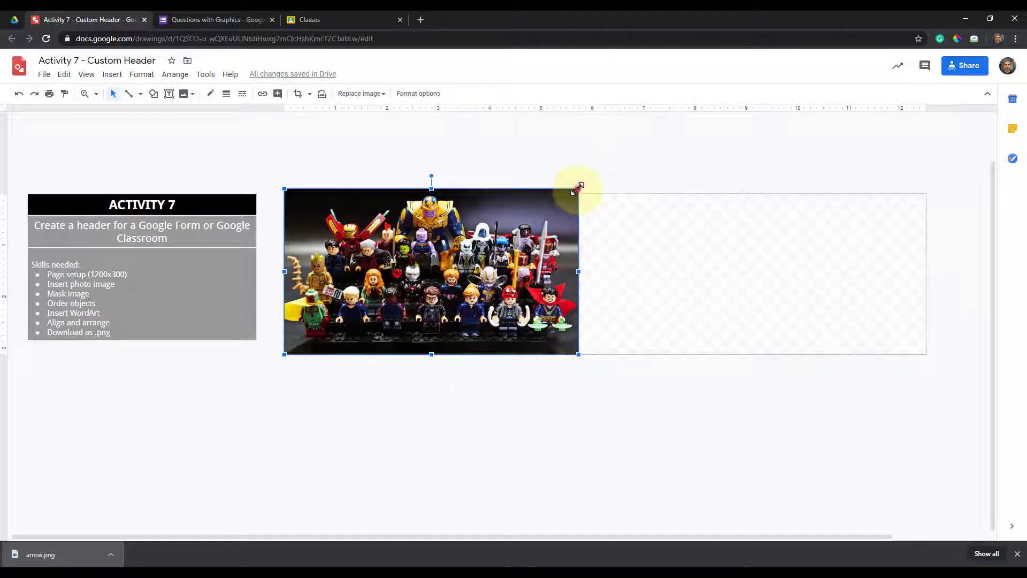
{"action": "left_click_drag", "start_coordinate": [578, 189], "coordinate": [570, 194]}
{"action": "left_click", "coordinate": [596, 225]}
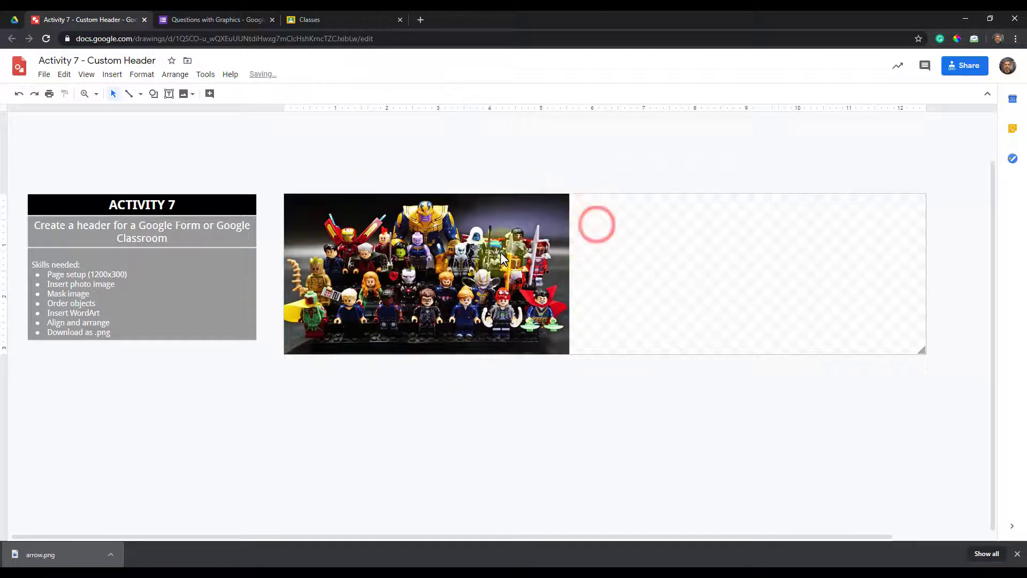
Shift the minifigure image slightly to the right, leaving a narrow gap along the canvas's left edge
{"action": "left_click_drag", "start_coordinate": [511, 253], "coordinate": [512, 253]}
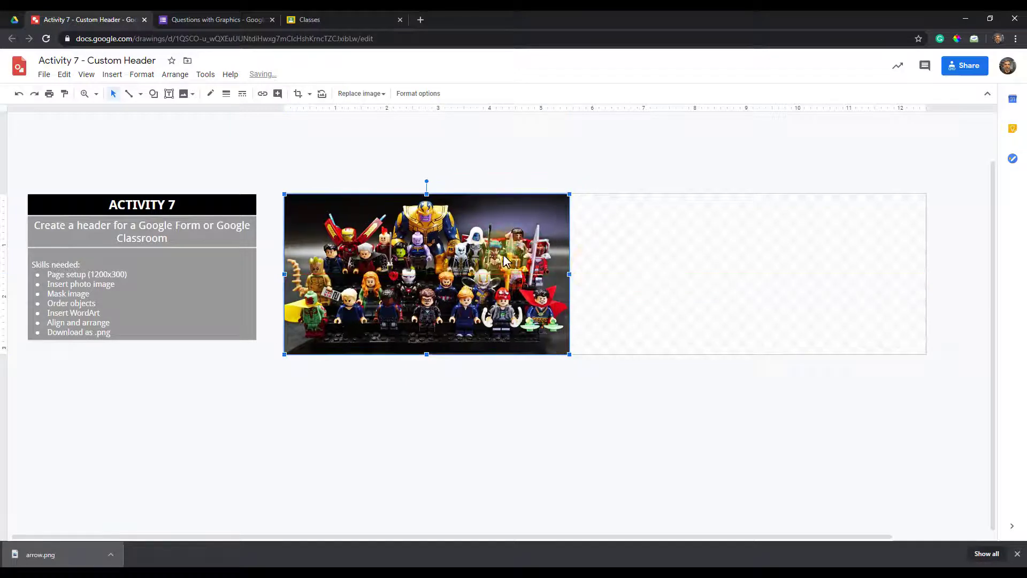
{"action": "left_click", "coordinate": [595, 268]}
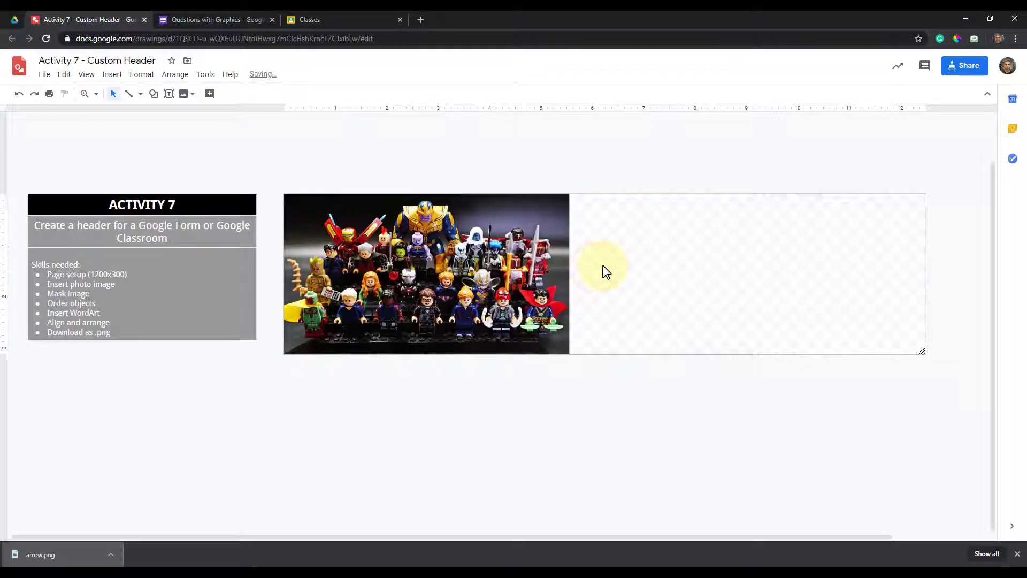
{"action": "left_click_drag", "start_coordinate": [524, 270], "coordinate": [534, 270]}
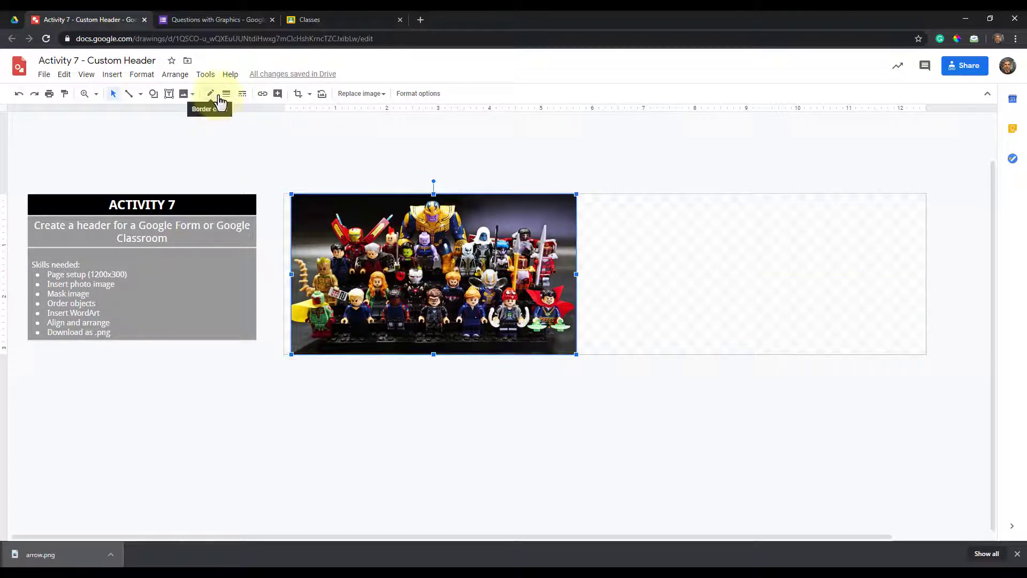
Draw a narrow vertical rectangle along the canvas's left edge, overlapping the image and slightly taller than the canvas
{"action": "left_click", "coordinate": [154, 94]}
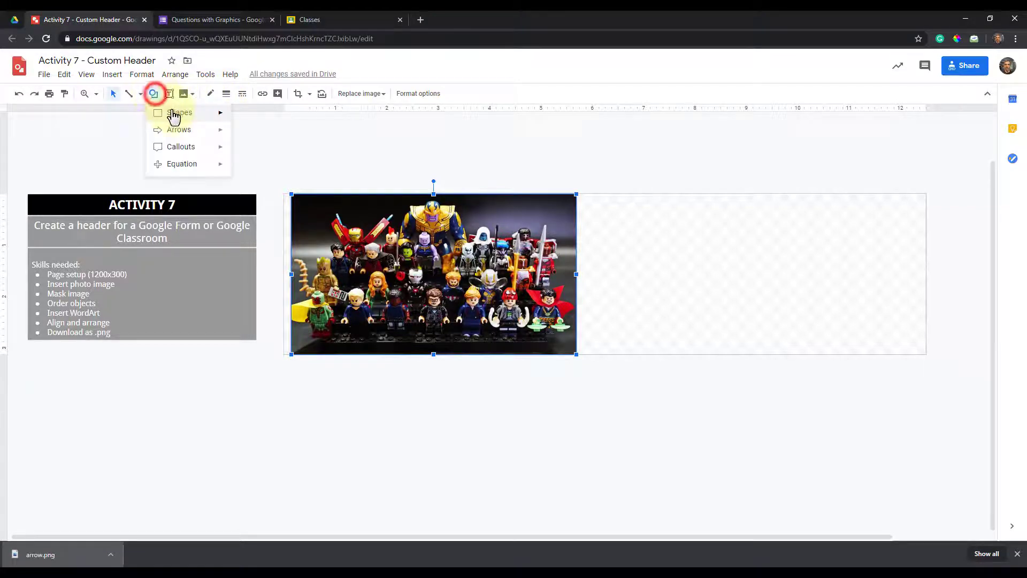
{"action": "mouse_move", "coordinate": [177, 110]}
{"action": "left_click", "coordinate": [236, 116]}
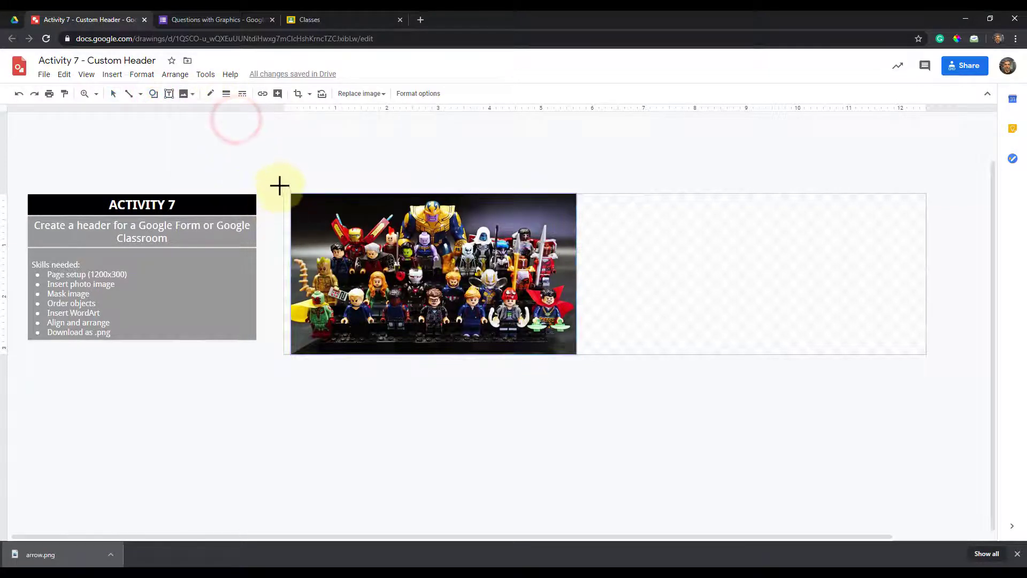
{"action": "left_click_drag", "start_coordinate": [280, 187], "coordinate": [303, 358]}
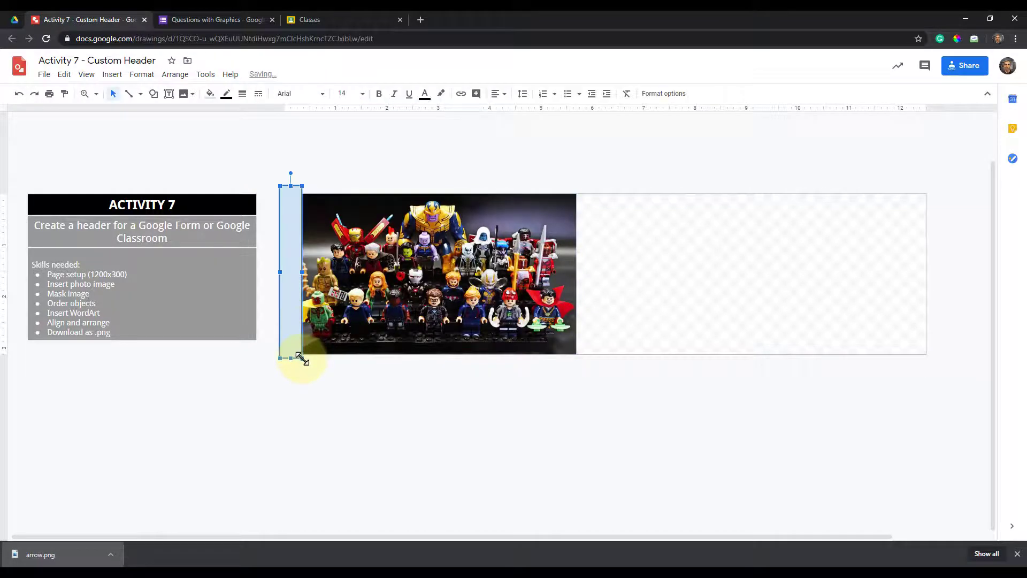
Fill the narrow rectangle with red and make its border transparent
{"action": "left_click", "coordinate": [209, 96]}
{"action": "left_click", "coordinate": [225, 155]}
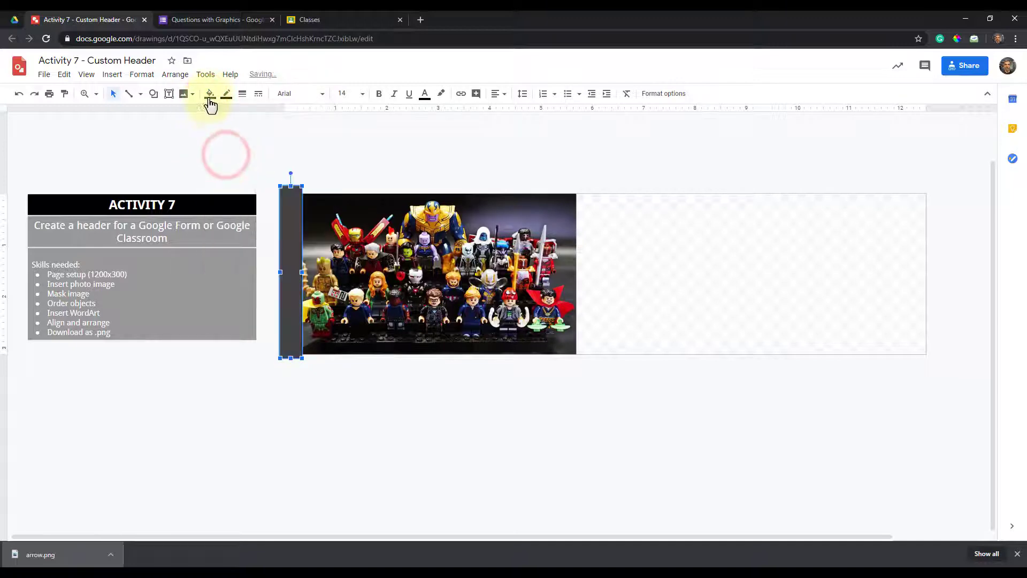
{"action": "left_click", "coordinate": [209, 96]}
{"action": "left_click", "coordinate": [225, 162]}
{"action": "left_click", "coordinate": [227, 94]}
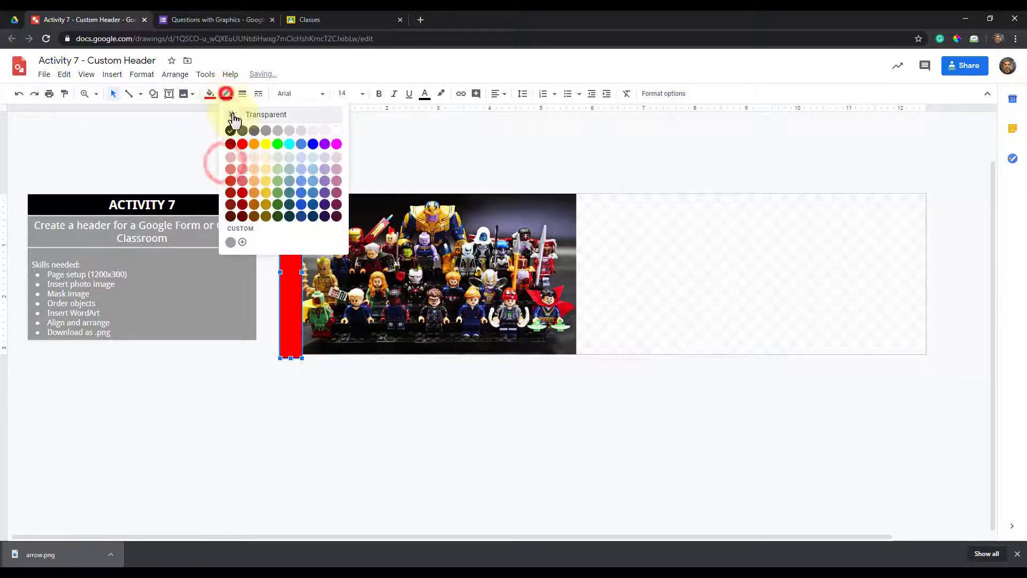
{"action": "left_click", "coordinate": [233, 116]}
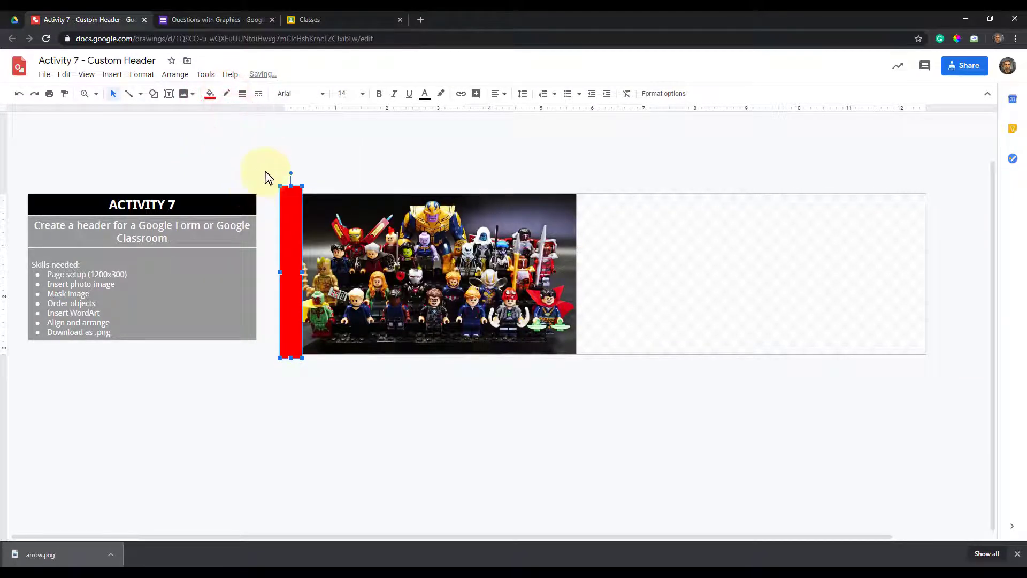
Send the red strip behind the image and trim its upper, lower and left edges to the canvas
{"action": "key", "text": "ctrl+Down"}
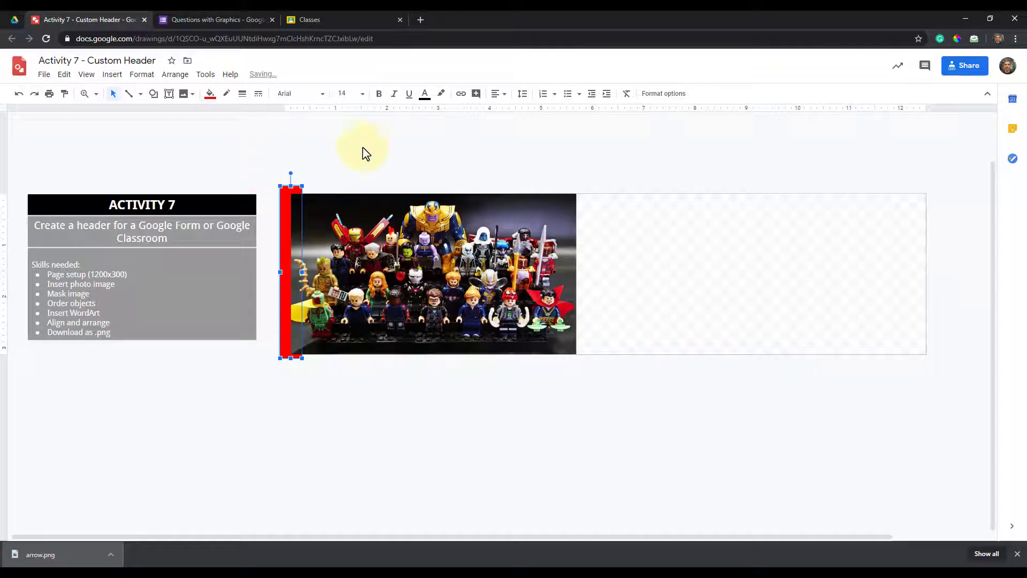
{"action": "left_click_drag", "start_coordinate": [292, 186], "coordinate": [291, 193]}
{"action": "left_click_drag", "start_coordinate": [290, 358], "coordinate": [290, 355]}
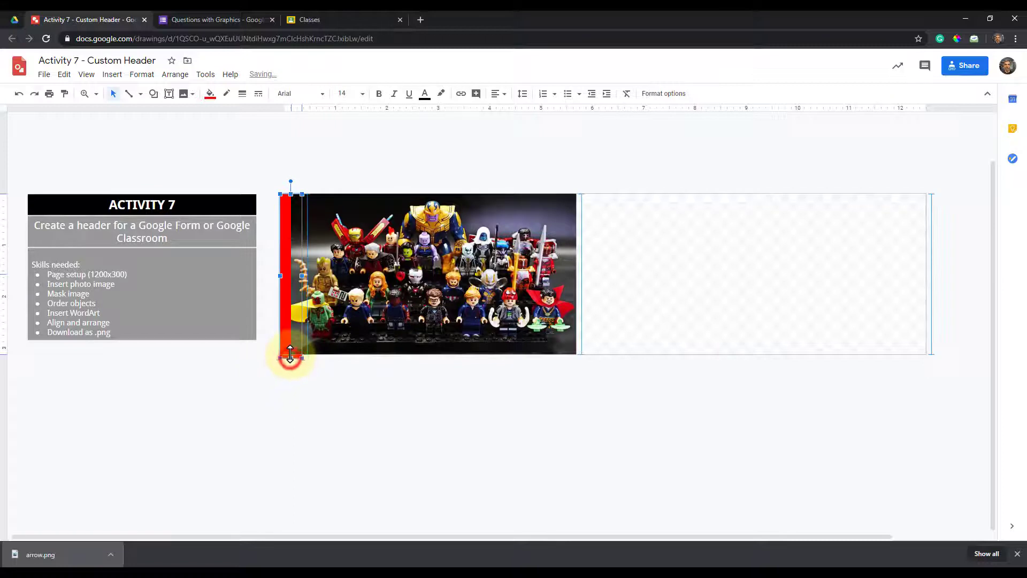
{"action": "left_click", "coordinate": [268, 303]}
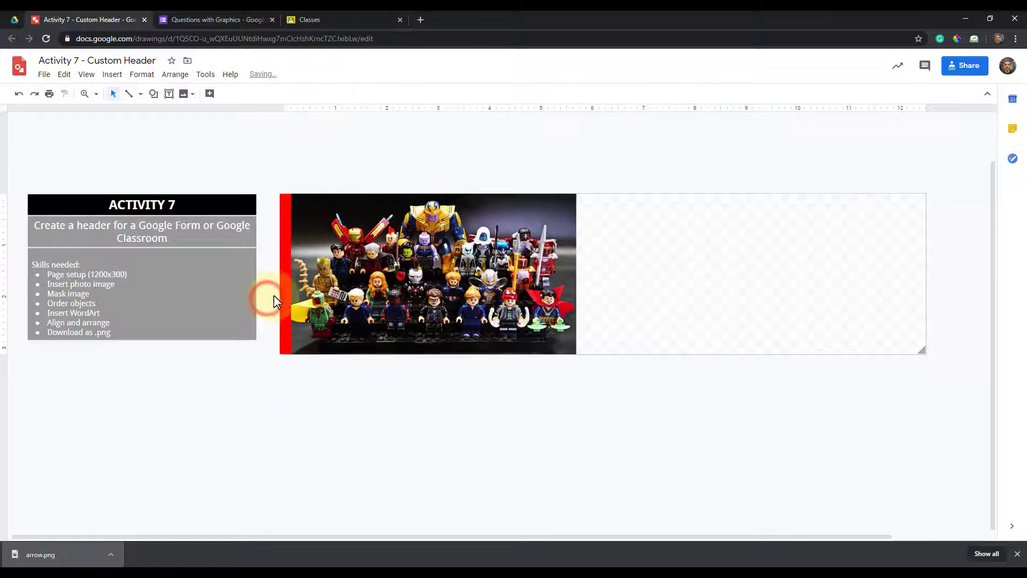
{"action": "left_click", "coordinate": [284, 292]}
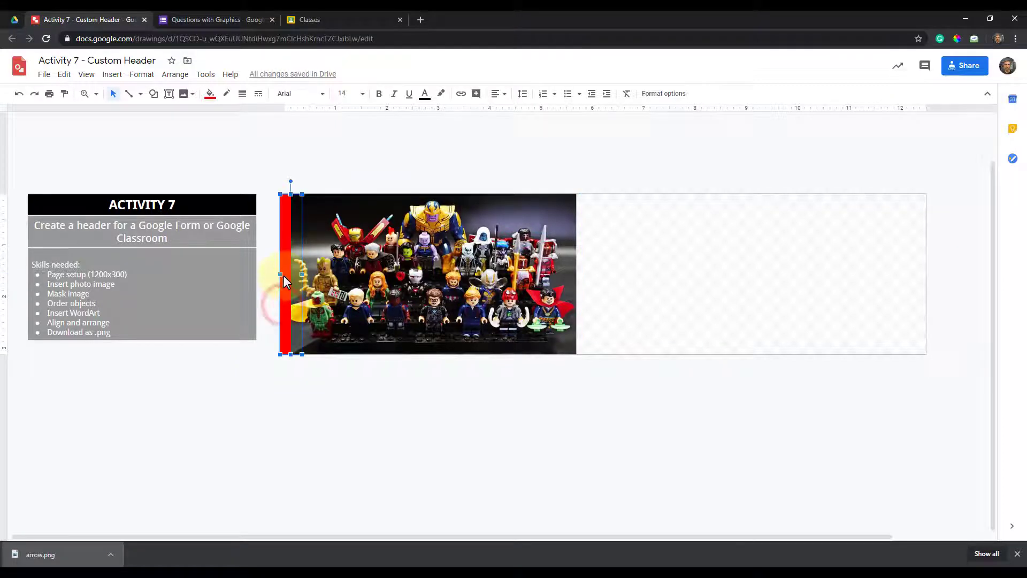
{"action": "left_click_drag", "start_coordinate": [283, 275], "coordinate": [286, 275]}
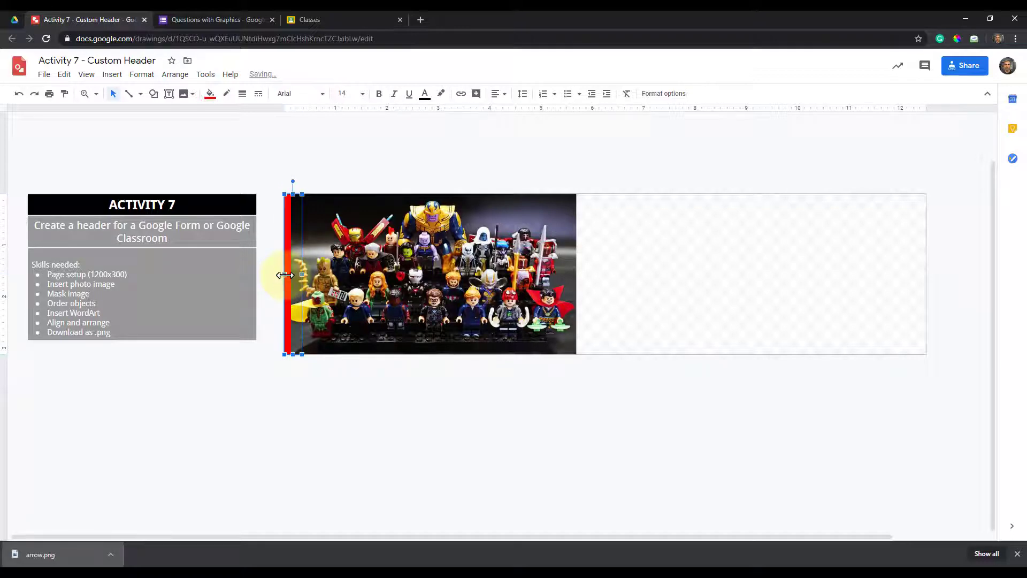
{"action": "left_click", "coordinate": [275, 278]}
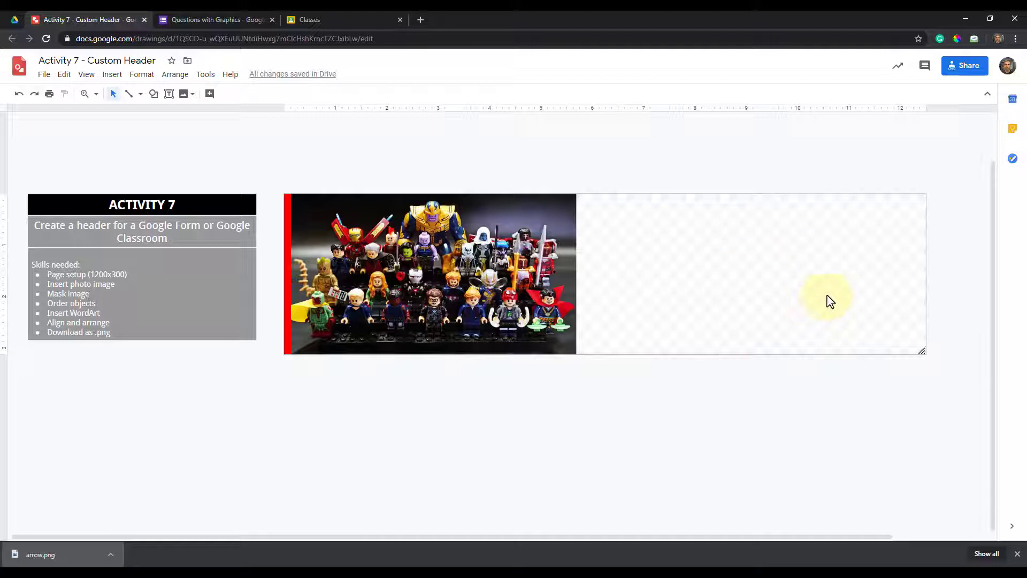
Insert word art containing the teacher's title and surname
{"action": "left_click", "coordinate": [114, 76]}
{"action": "left_click", "coordinate": [127, 193]}
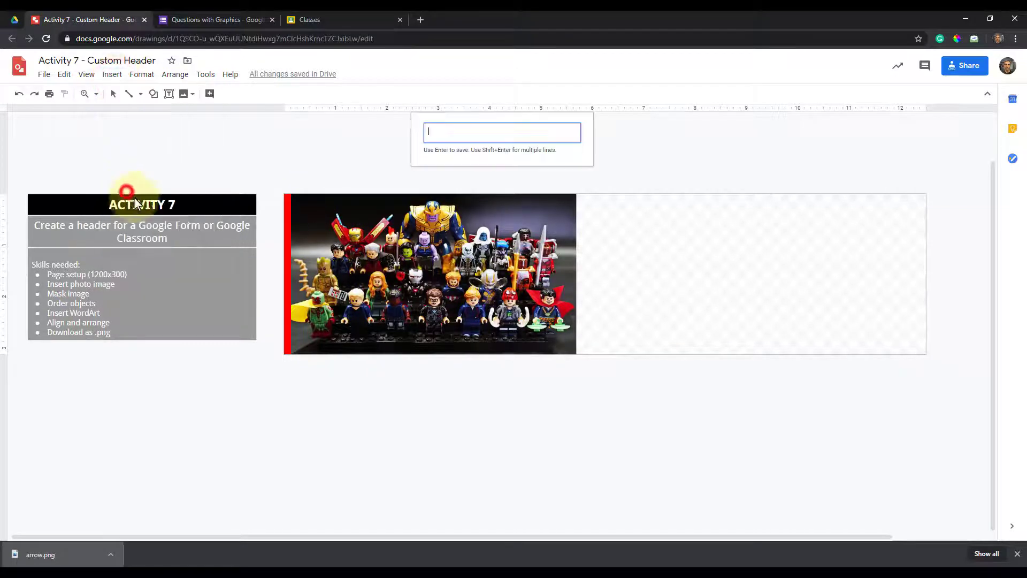
{"action": "type", "text": "M"}
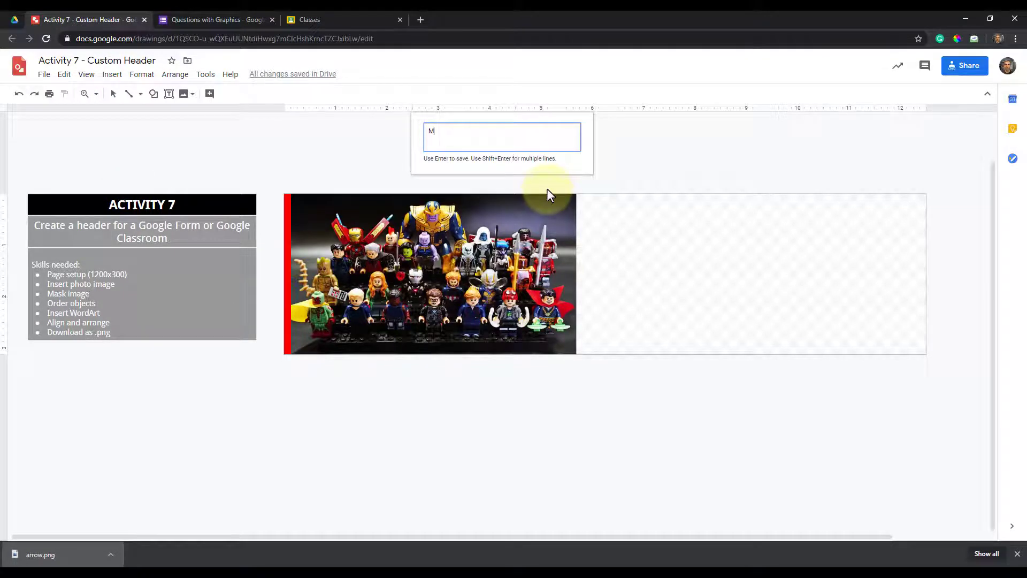
{"action": "type", "text": "r. Finelli"}
{"action": "key", "text": "Return"}
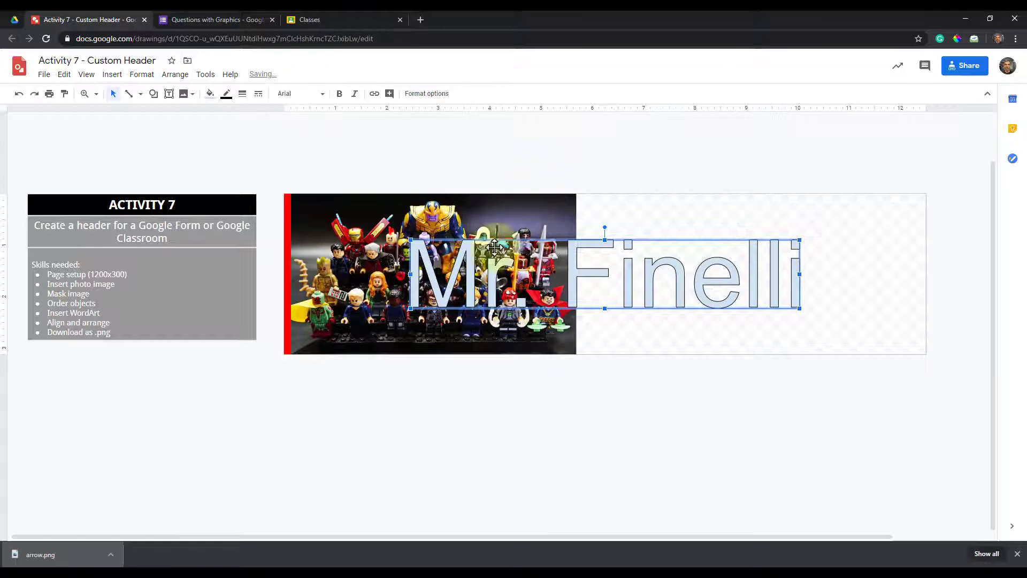
Narrow and flatten the name word art so it fits in the blank canvas area beside the minifigure image
{"action": "left_click_drag", "start_coordinate": [410, 274], "coordinate": [601, 274]}
{"action": "left_click_drag", "start_coordinate": [798, 274], "coordinate": [912, 274]}
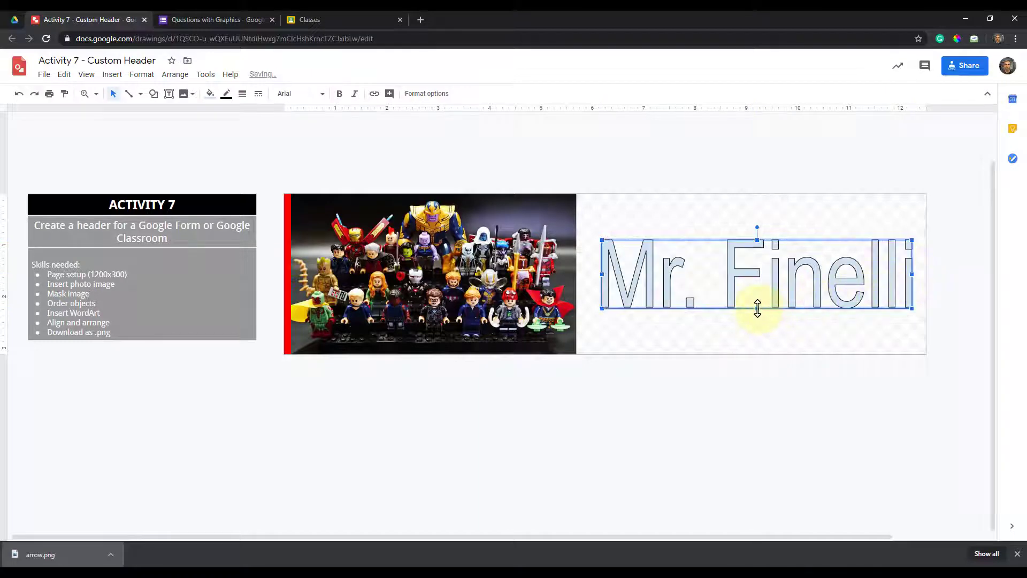
{"action": "left_click_drag", "start_coordinate": [757, 309], "coordinate": [775, 254]}
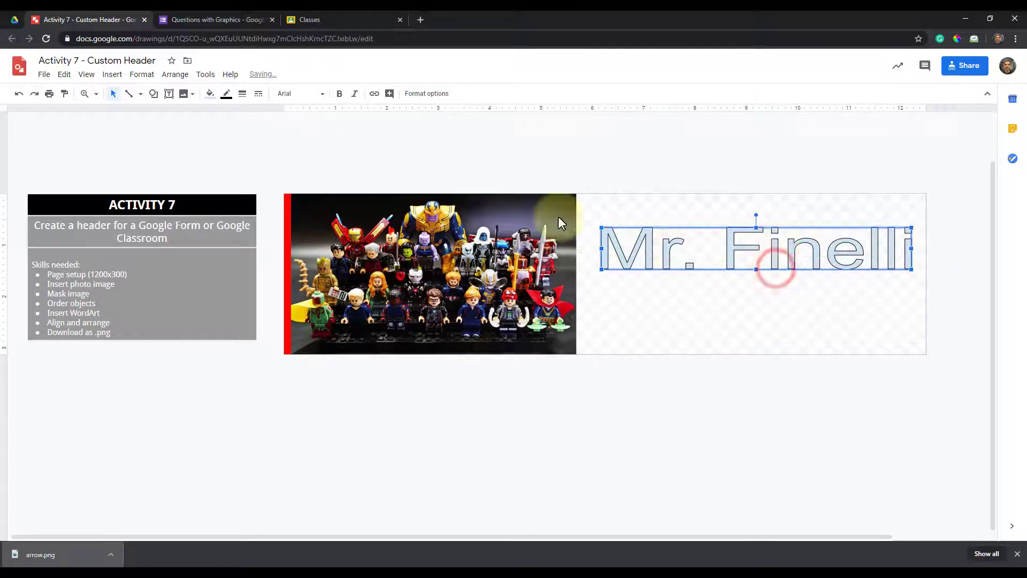
Set the name word art's font to Luckiest Guy
{"action": "left_click", "coordinate": [322, 93]}
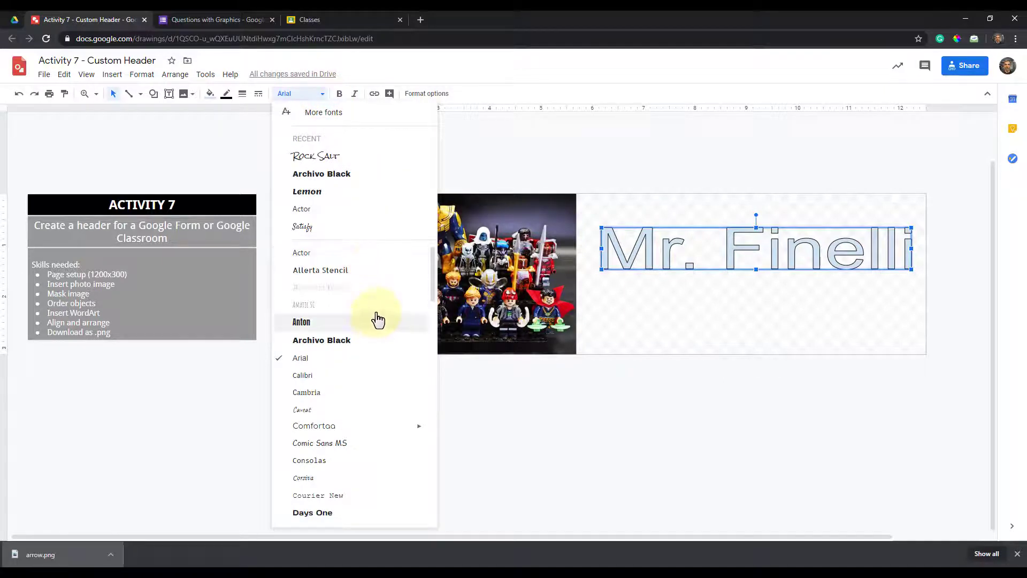
{"action": "scroll", "coordinate": [378, 319], "scroll_direction": "down", "scroll_amount": 6}
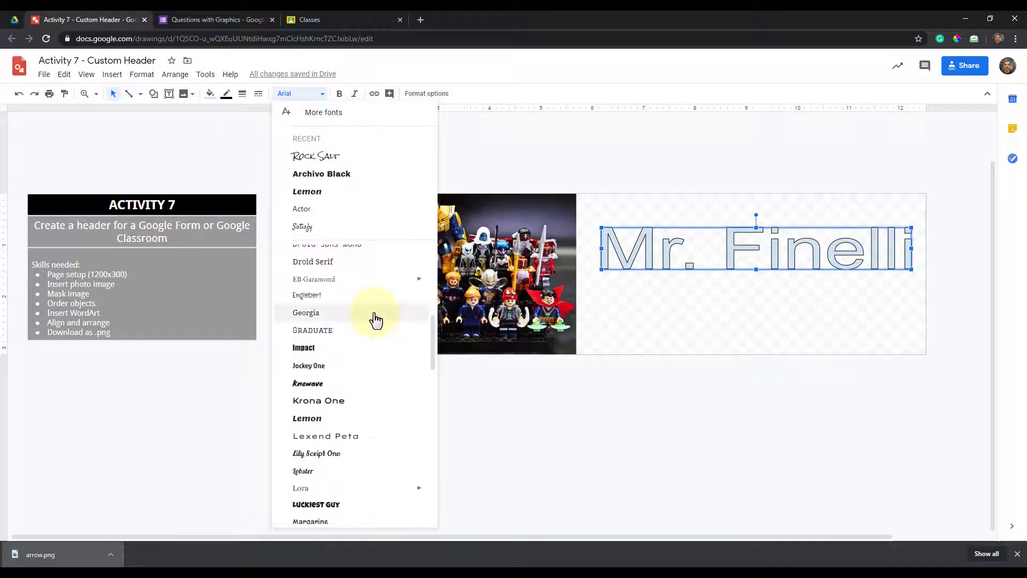
{"action": "scroll", "coordinate": [376, 319], "scroll_direction": "down", "scroll_amount": 3}
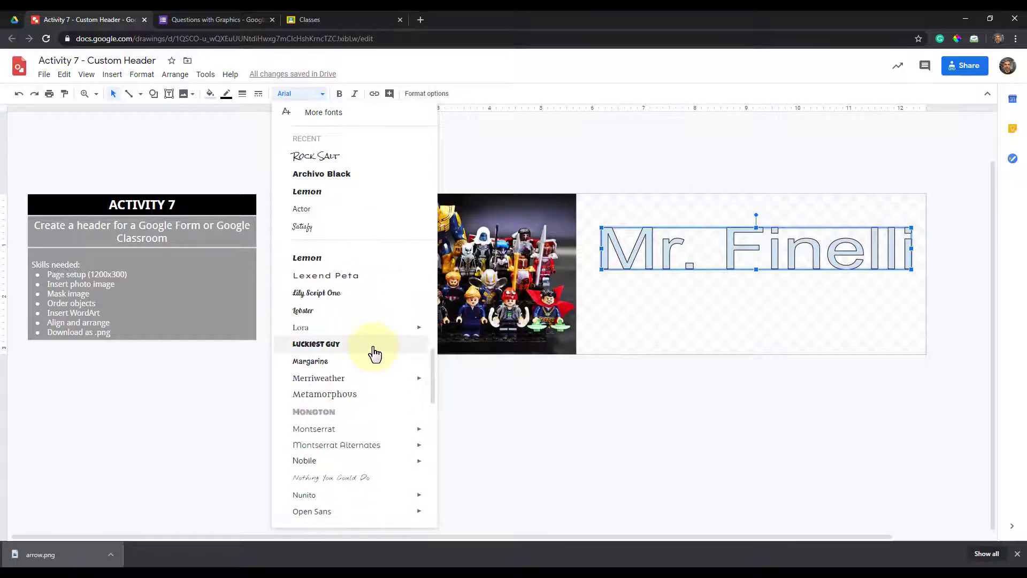
{"action": "left_click", "coordinate": [373, 350]}
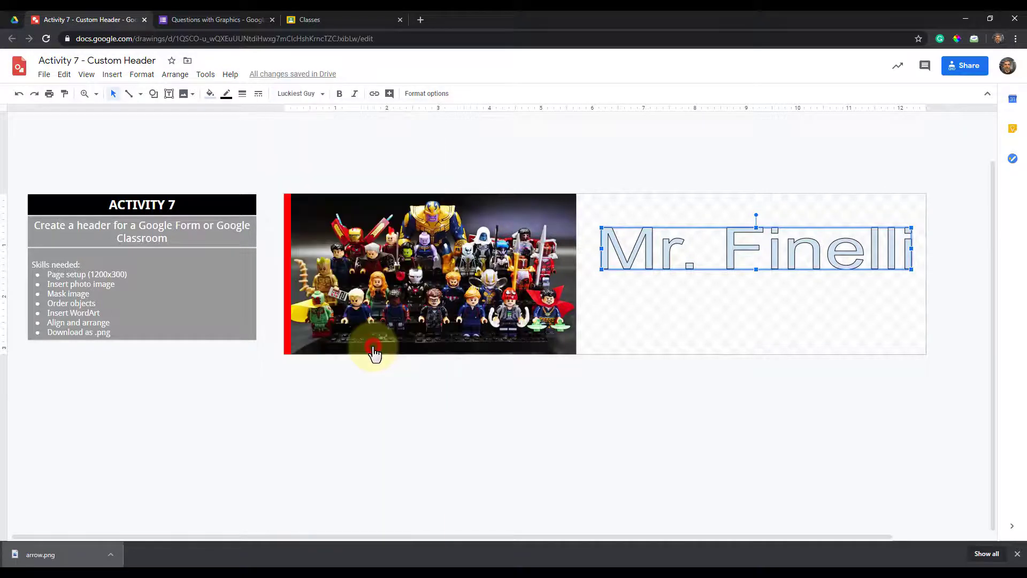
Open the catalogue of additional fonts and filter it to show only Sans Serif fonts
{"action": "left_click", "coordinate": [296, 94]}
{"action": "left_click", "coordinate": [302, 110]}
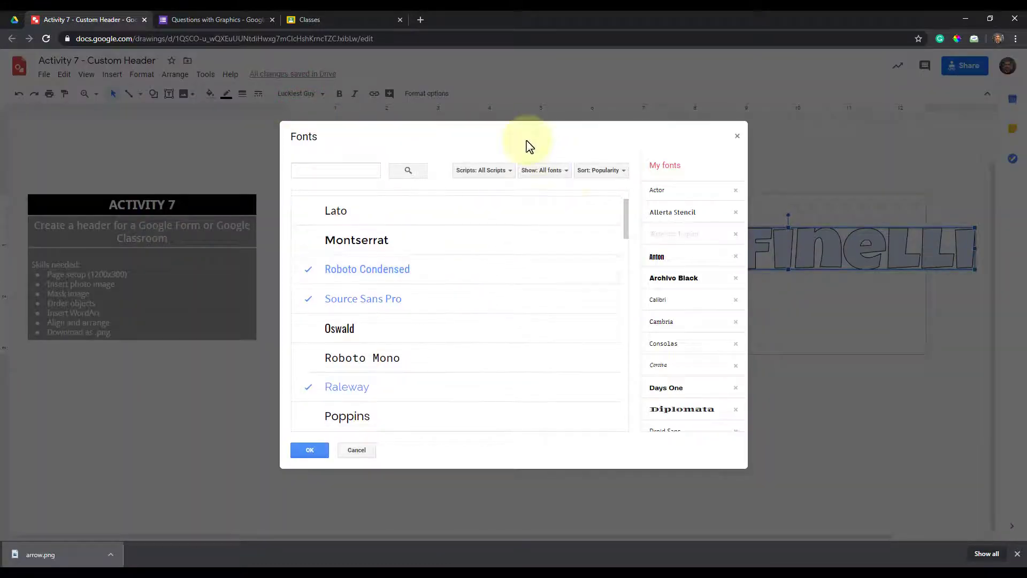
{"action": "left_click", "coordinate": [597, 172]}
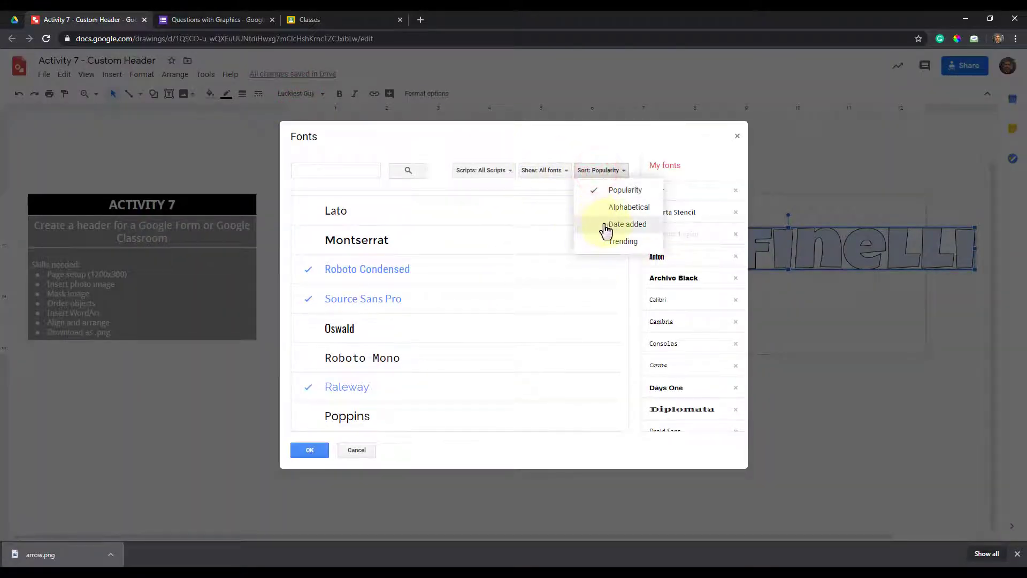
{"action": "left_click", "coordinate": [551, 172]}
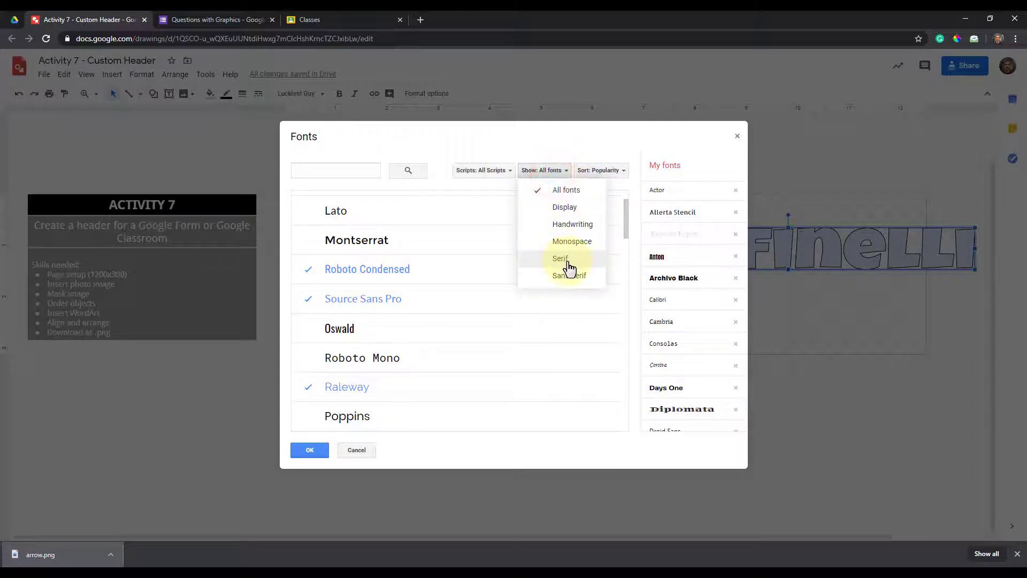
{"action": "left_click", "coordinate": [573, 276]}
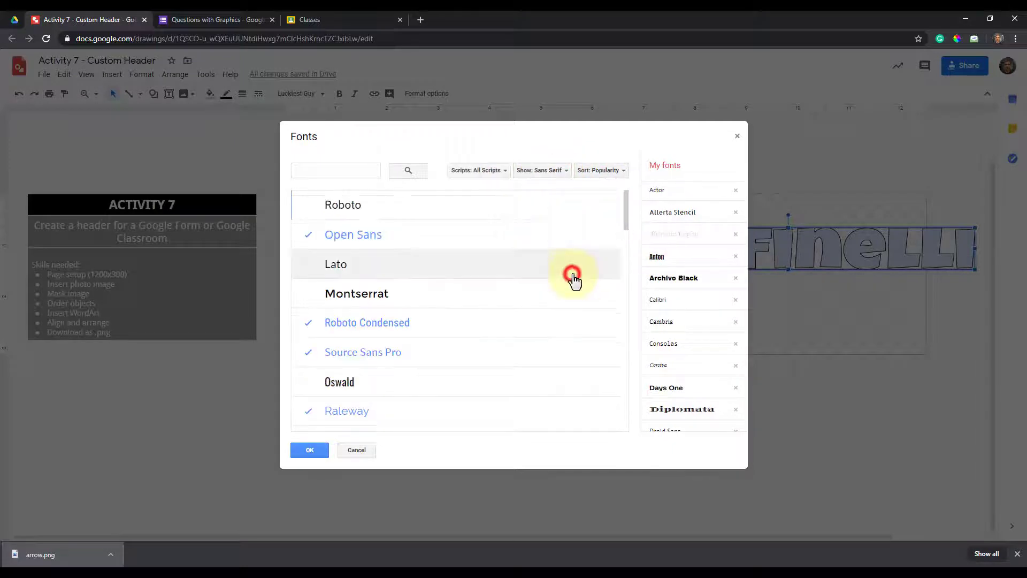
{"action": "scroll", "coordinate": [484, 262], "scroll_direction": "down", "scroll_amount": 6}
{"action": "scroll", "coordinate": [482, 264], "scroll_direction": "down", "scroll_amount": 10}
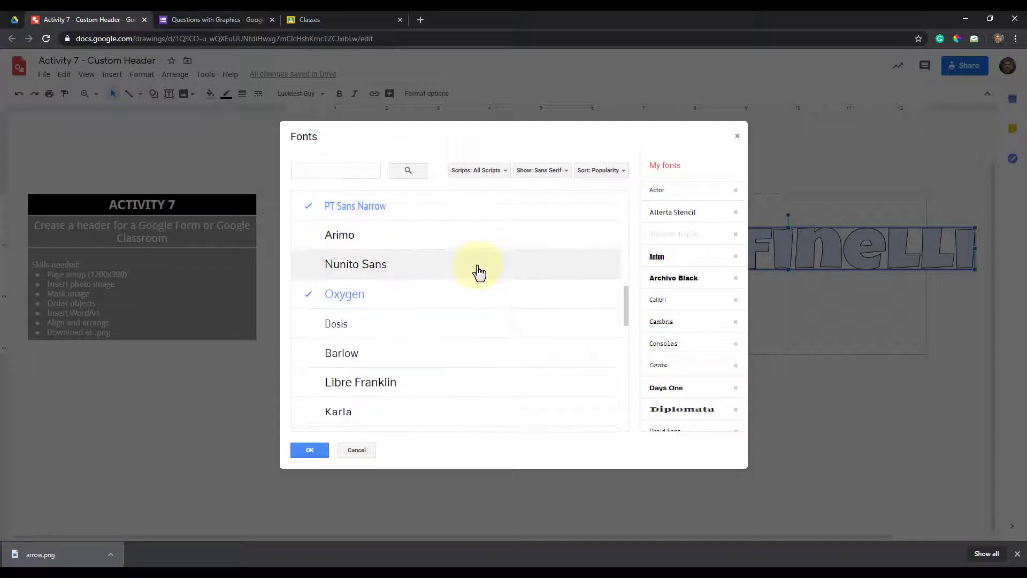
{"action": "scroll", "coordinate": [481, 274], "scroll_direction": "down", "scroll_amount": 2}
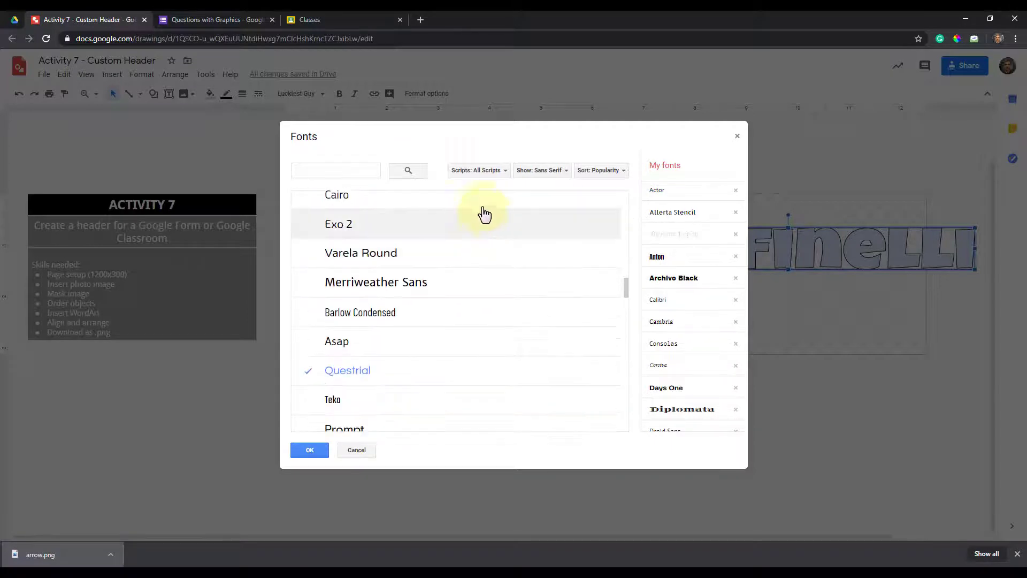
{"action": "left_click", "coordinate": [499, 171]}
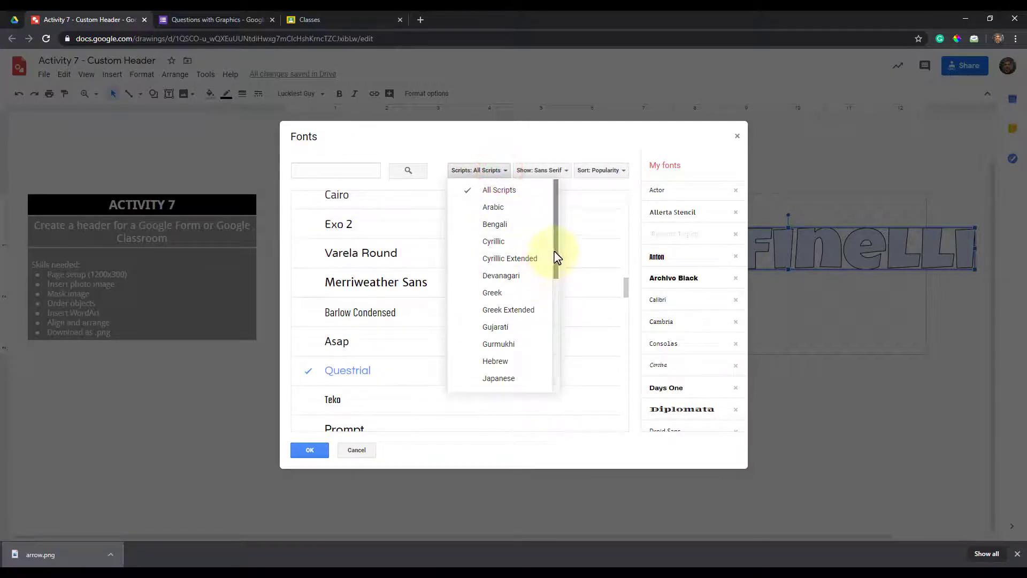
{"action": "left_click_drag", "start_coordinate": [555, 251], "coordinate": [559, 351]}
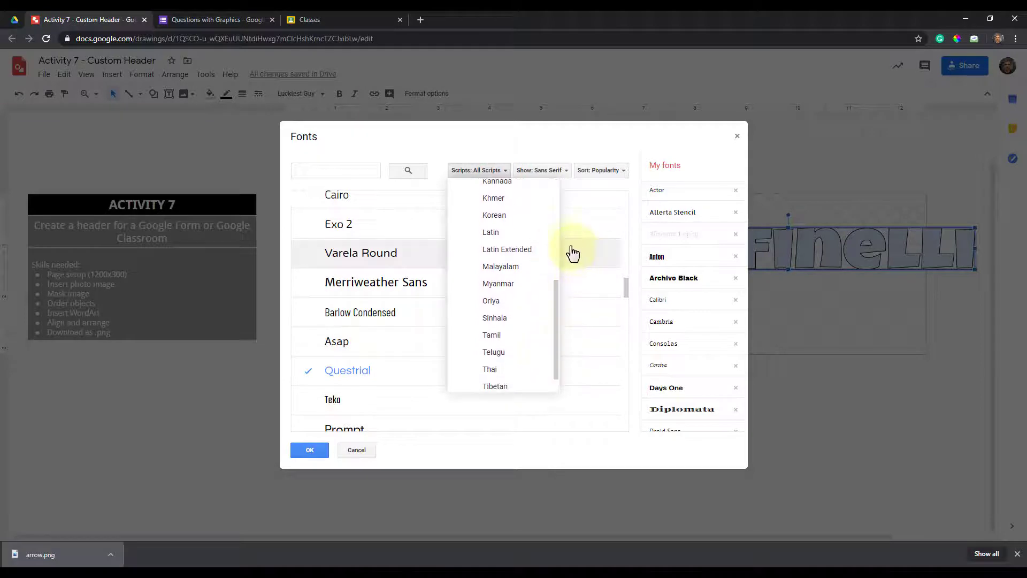
{"action": "left_click_drag", "start_coordinate": [556, 301], "coordinate": [596, 211]}
{"action": "left_click", "coordinate": [596, 209]}
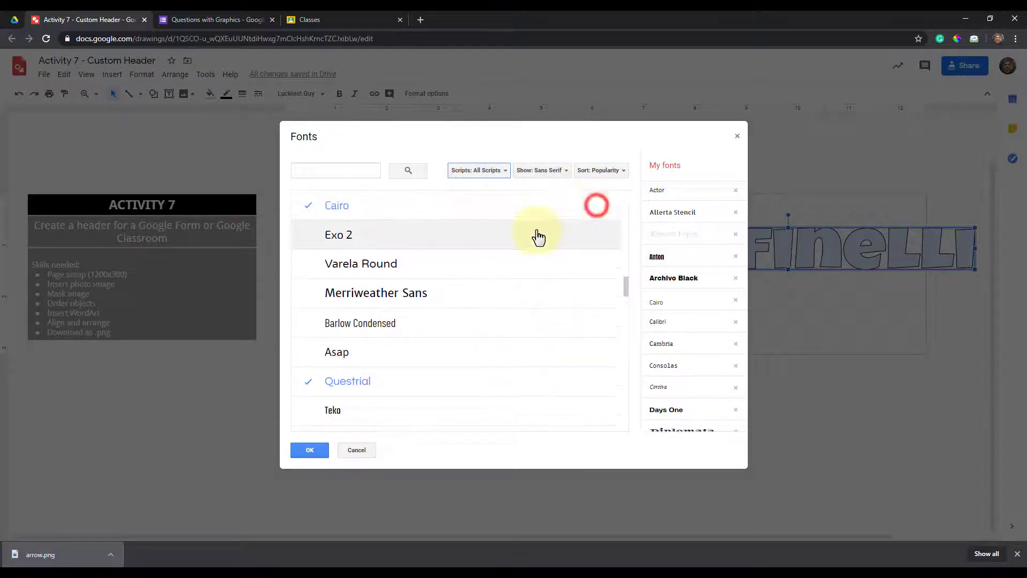
Find Aclonica among the sans serif fonts and add it to the personal font list
{"action": "scroll", "coordinate": [525, 243], "scroll_direction": "down", "scroll_amount": 6}
{"action": "scroll", "coordinate": [521, 244], "scroll_direction": "down", "scroll_amount": 15}
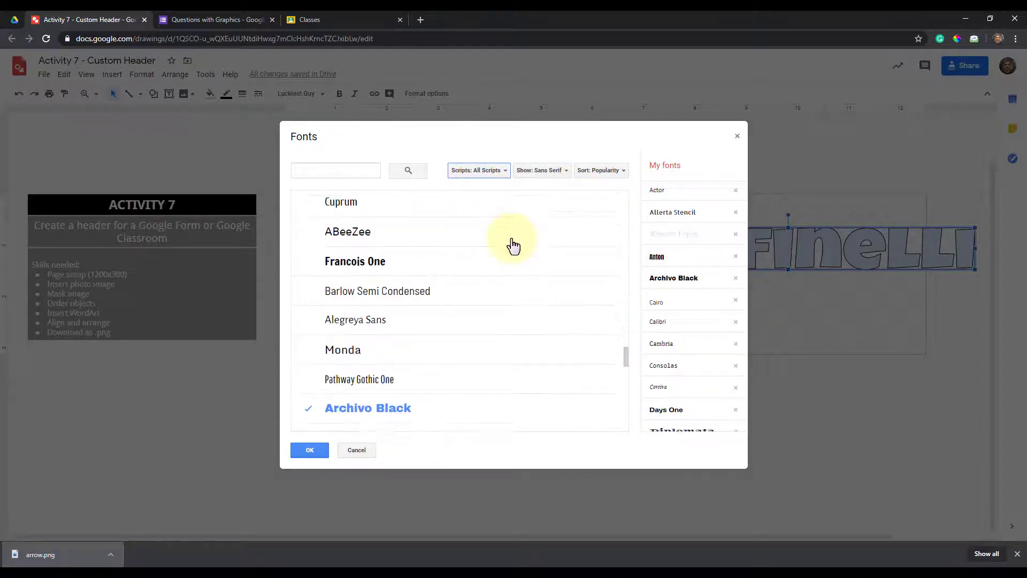
{"action": "scroll", "coordinate": [512, 245], "scroll_direction": "down", "scroll_amount": 10}
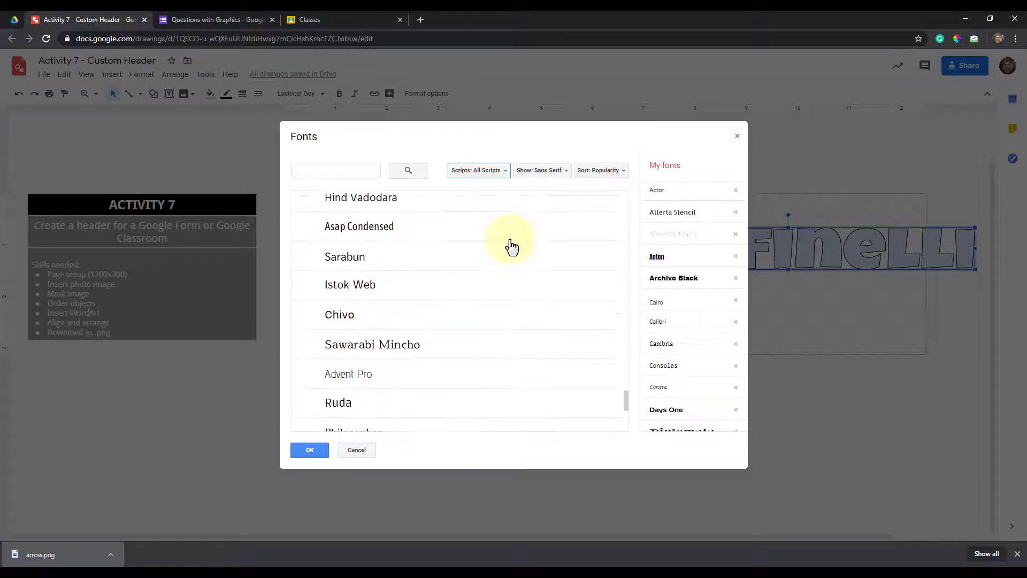
{"action": "scroll", "coordinate": [502, 262], "scroll_direction": "down", "scroll_amount": 4}
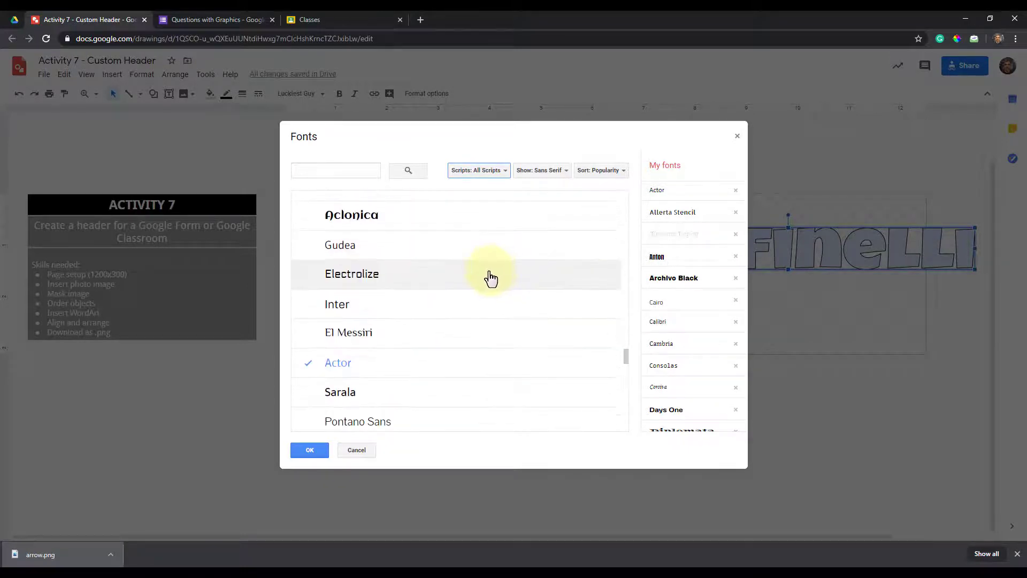
{"action": "scroll", "coordinate": [491, 278], "scroll_direction": "down", "scroll_amount": 2}
{"action": "scroll", "coordinate": [479, 279], "scroll_direction": "up", "scroll_amount": 3}
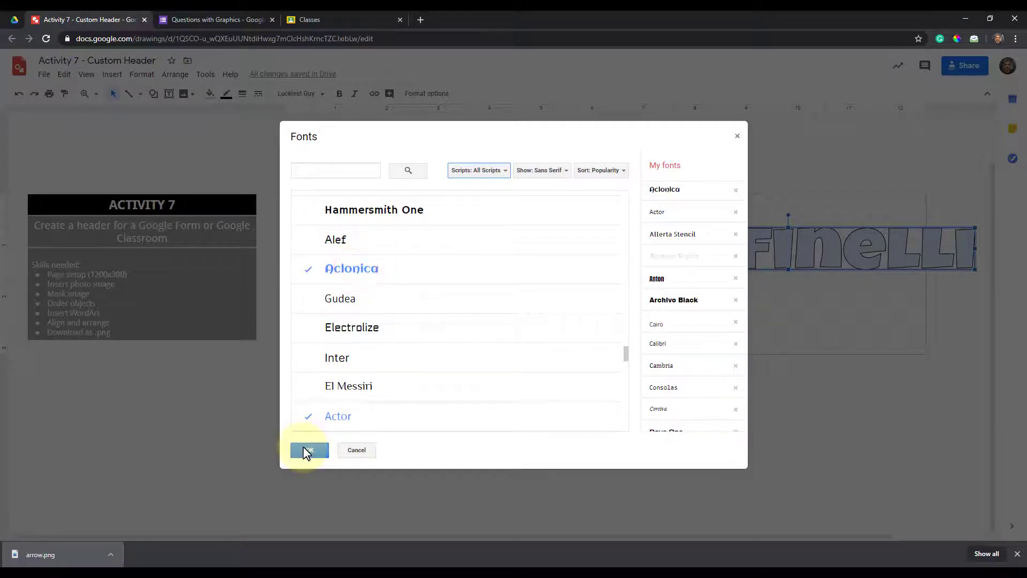
{"action": "left_click", "coordinate": [307, 452]}
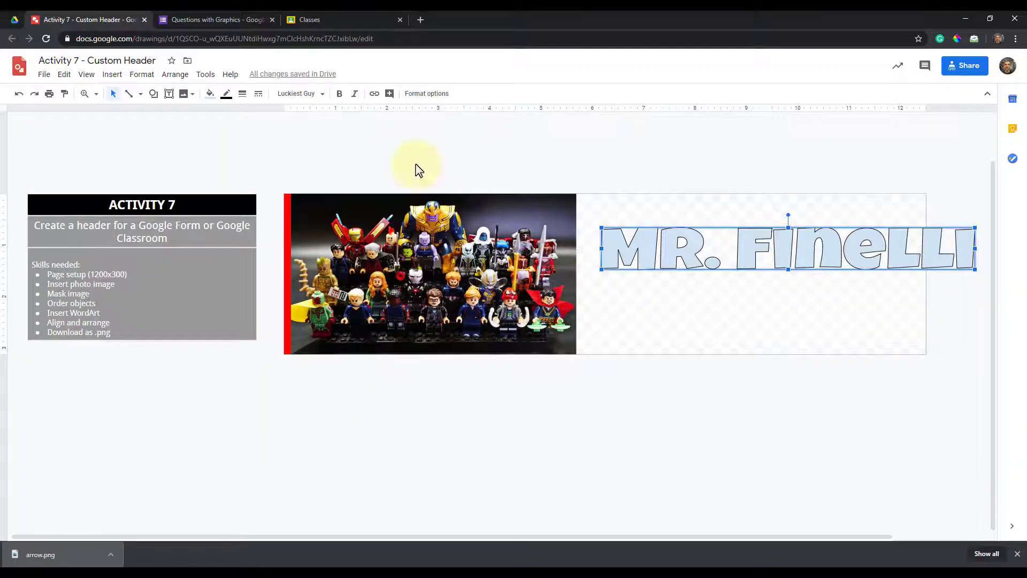
Set the name word art's font to Aclonica and narrow it to fit inside the canvas beside the image
{"action": "left_click", "coordinate": [323, 96]}
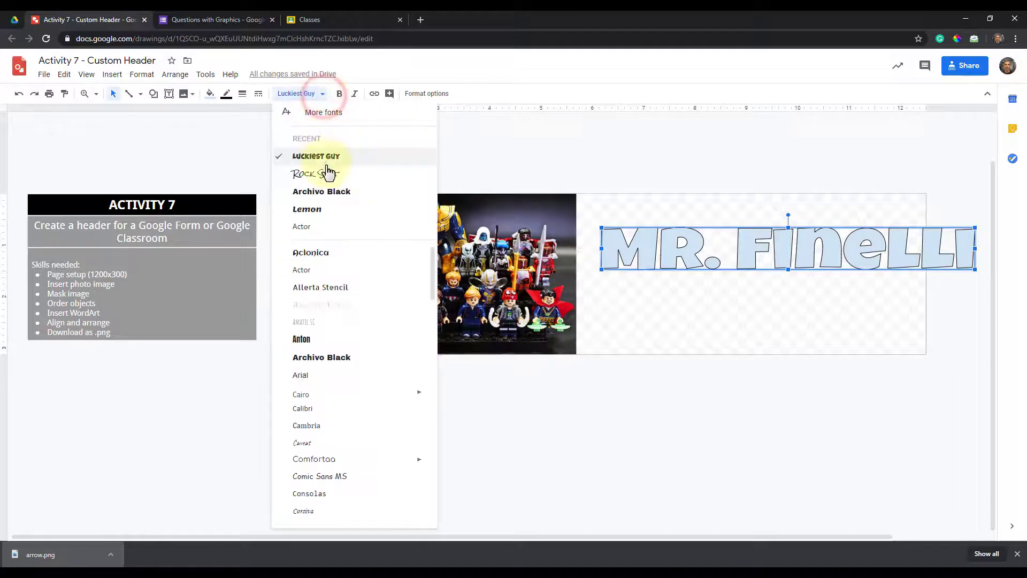
{"action": "left_click", "coordinate": [345, 258]}
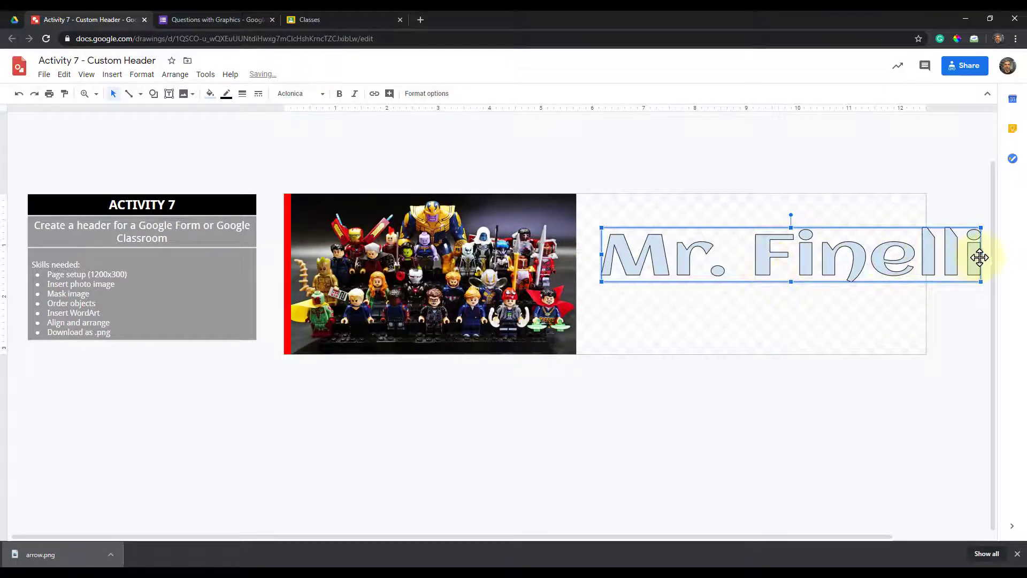
{"action": "left_click_drag", "start_coordinate": [912, 256], "coordinate": [913, 256]}
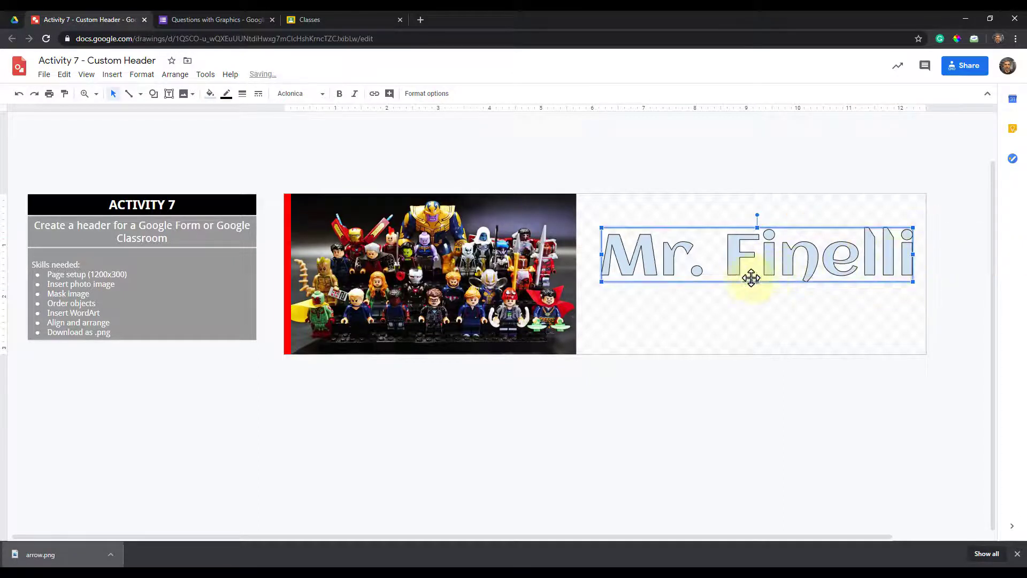
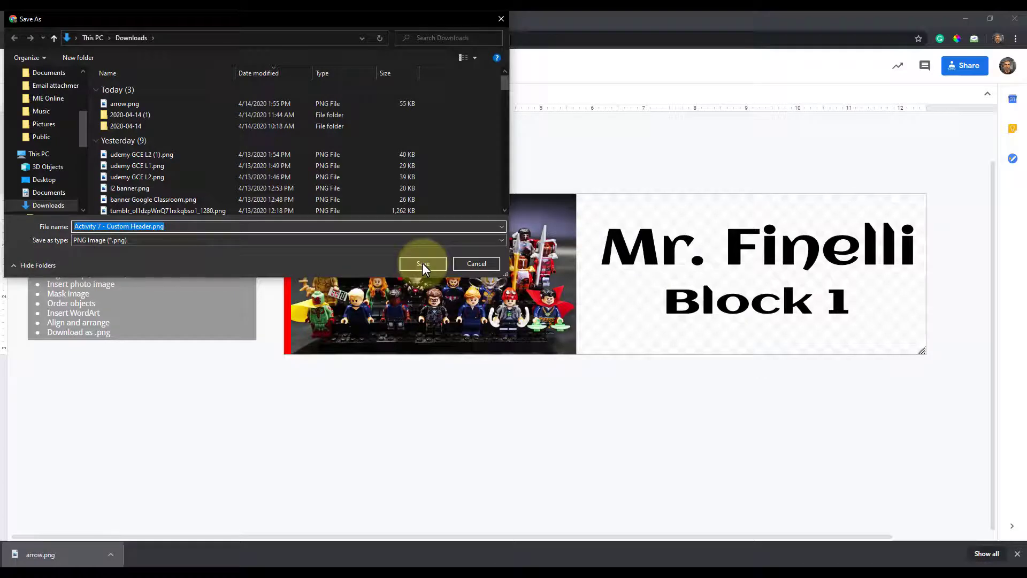
Save the header graphic as Activity 7 - Custom Header.png in the Downloads folder
{"action": "left_click", "coordinate": [423, 264]}
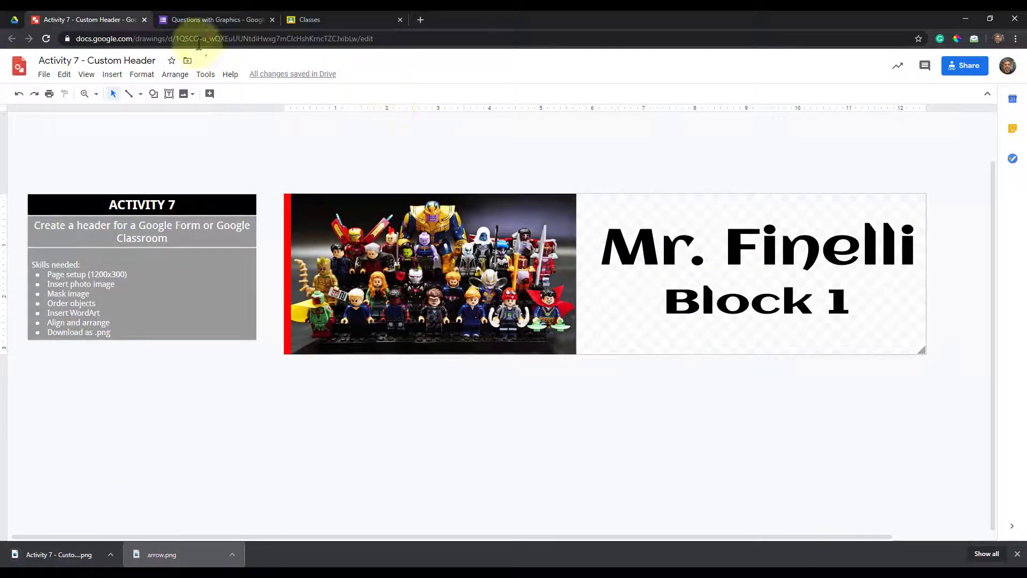
Switch to the Questions with Graphics form and upload the downloaded Activity 7 custom header PNG as its theme header image
{"action": "left_click", "coordinate": [205, 20]}
{"action": "scroll", "coordinate": [220, 183], "scroll_direction": "up", "scroll_amount": 2}
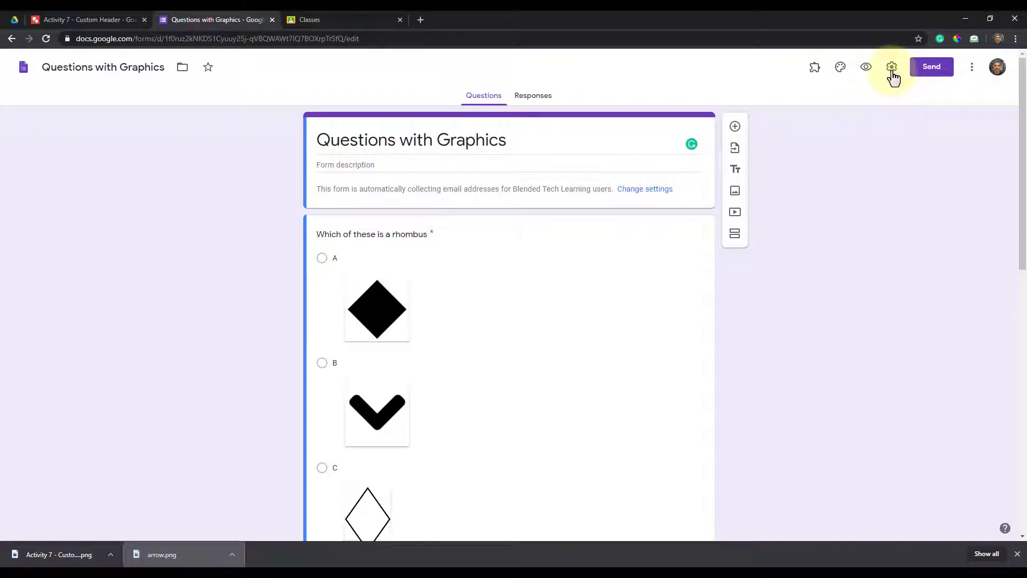
{"action": "left_click", "coordinate": [842, 69]}
{"action": "left_click", "coordinate": [890, 176]}
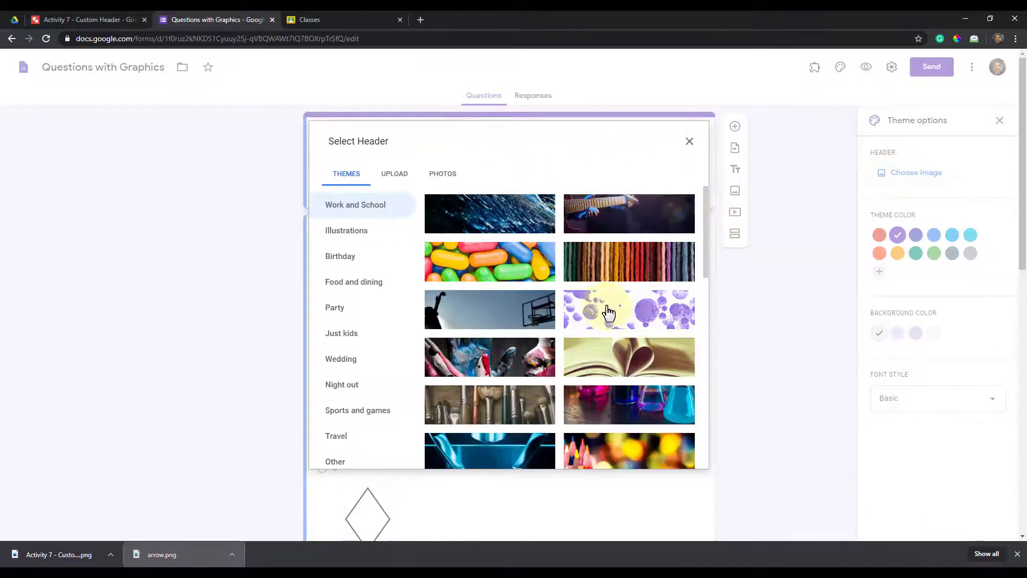
{"action": "left_click", "coordinate": [401, 176]}
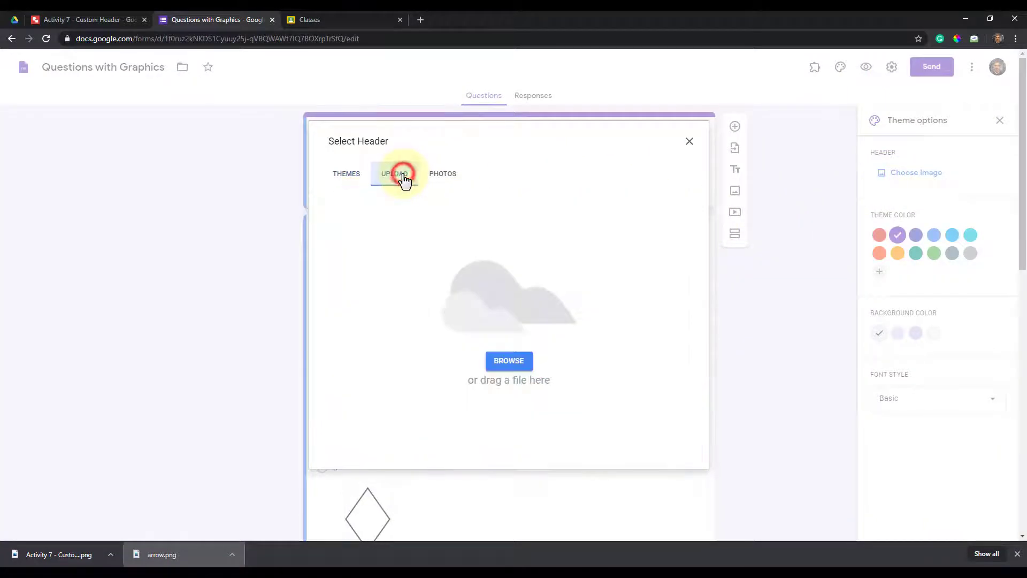
{"action": "left_click_drag", "start_coordinate": [61, 554], "coordinate": [515, 326]}
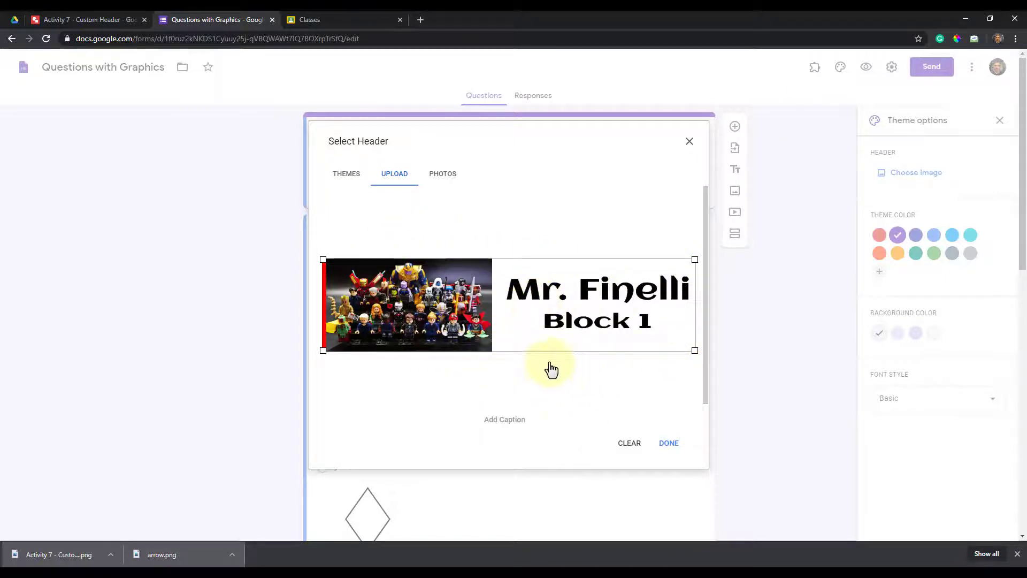
{"action": "left_click", "coordinate": [670, 442]}
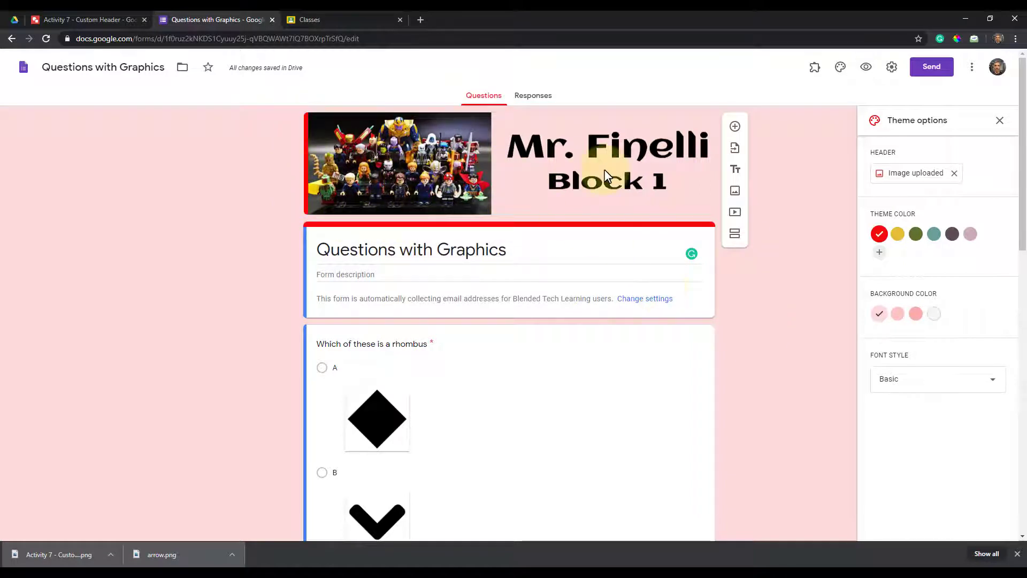
{"action": "scroll", "coordinate": [585, 181], "scroll_direction": "down", "scroll_amount": 1}
{"action": "scroll", "coordinate": [582, 188], "scroll_direction": "up", "scroll_amount": 1}
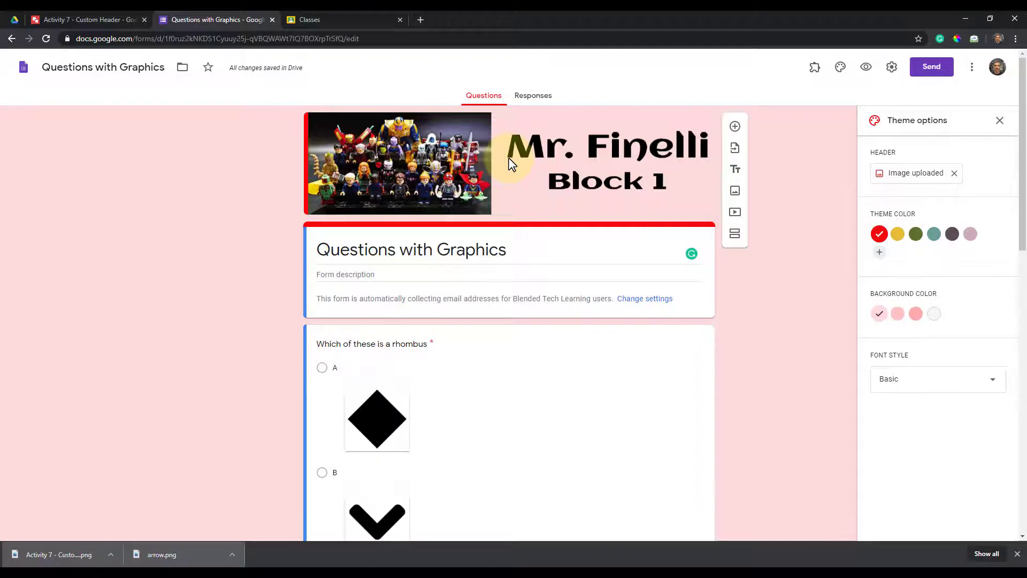
Open the Google Classroom 102 class and upload the downloaded Activity 7 - Custom Header.png as its header photo
{"action": "left_click", "coordinate": [326, 22]}
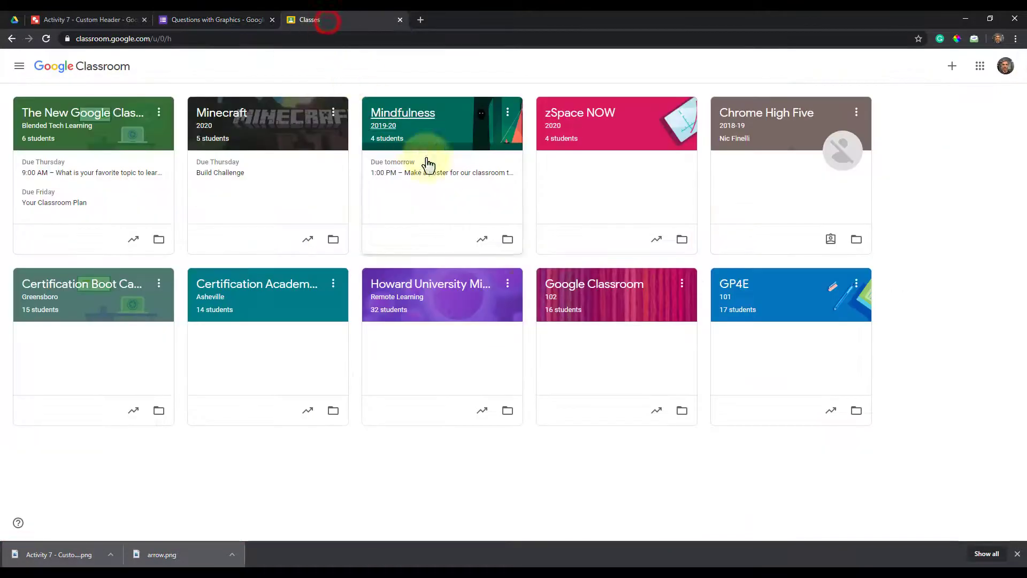
{"action": "left_click", "coordinate": [612, 292]}
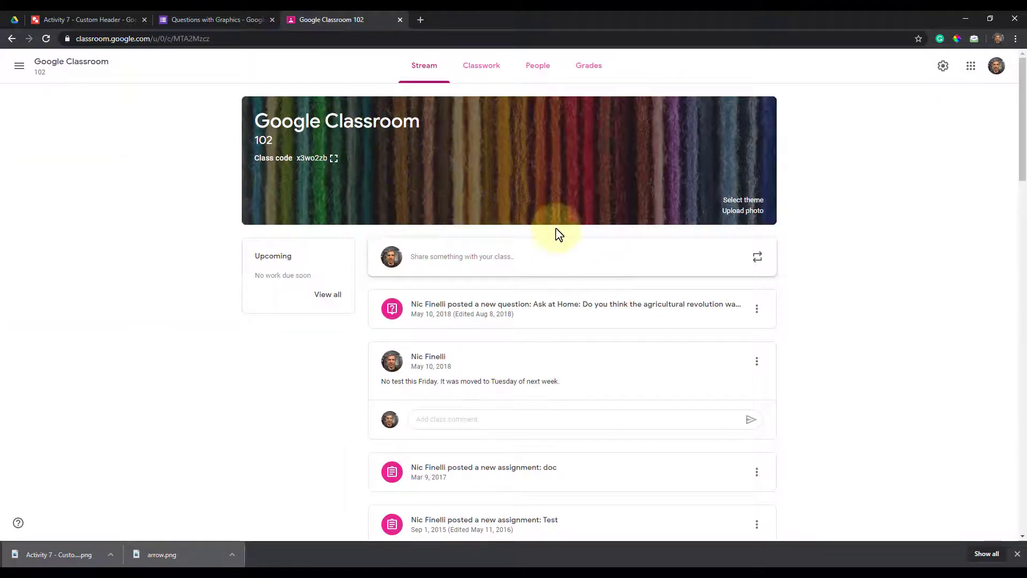
{"action": "left_click", "coordinate": [743, 211]}
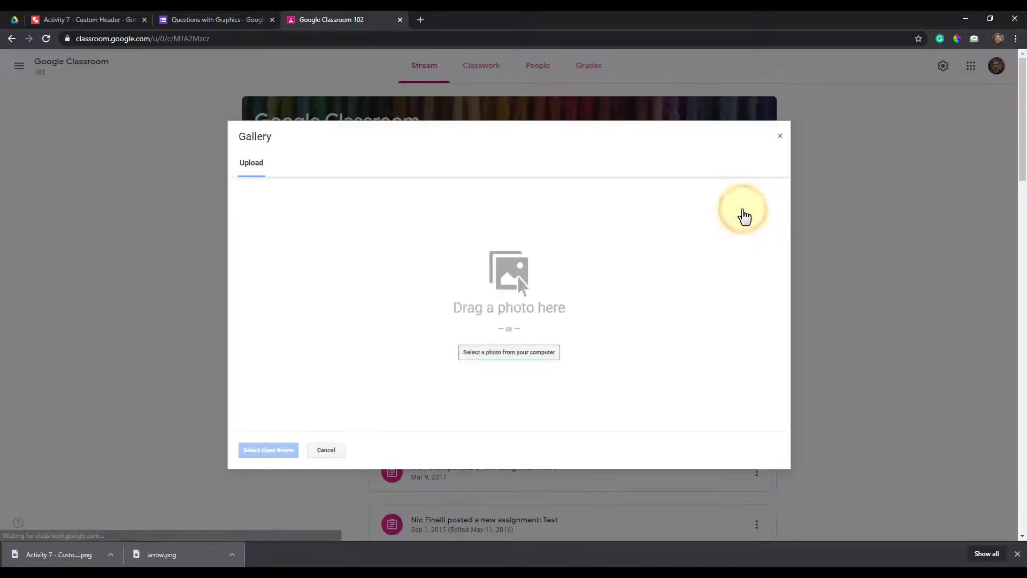
{"action": "left_click_drag", "start_coordinate": [68, 555], "coordinate": [499, 319]}
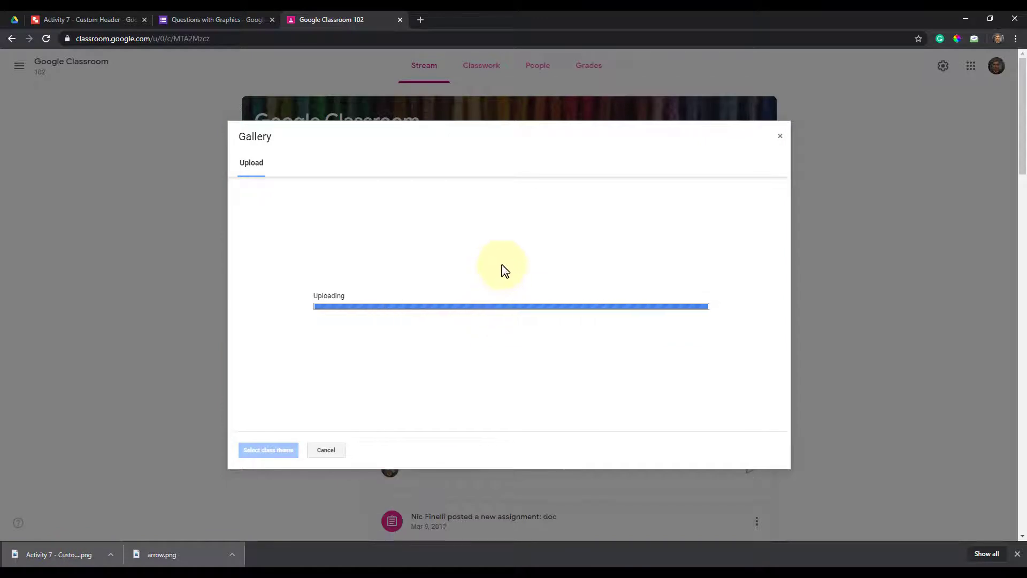
Expand the crop region to cover the entire header image and apply it as the class theme
{"action": "left_click_drag", "start_coordinate": [435, 322], "coordinate": [375, 307]}
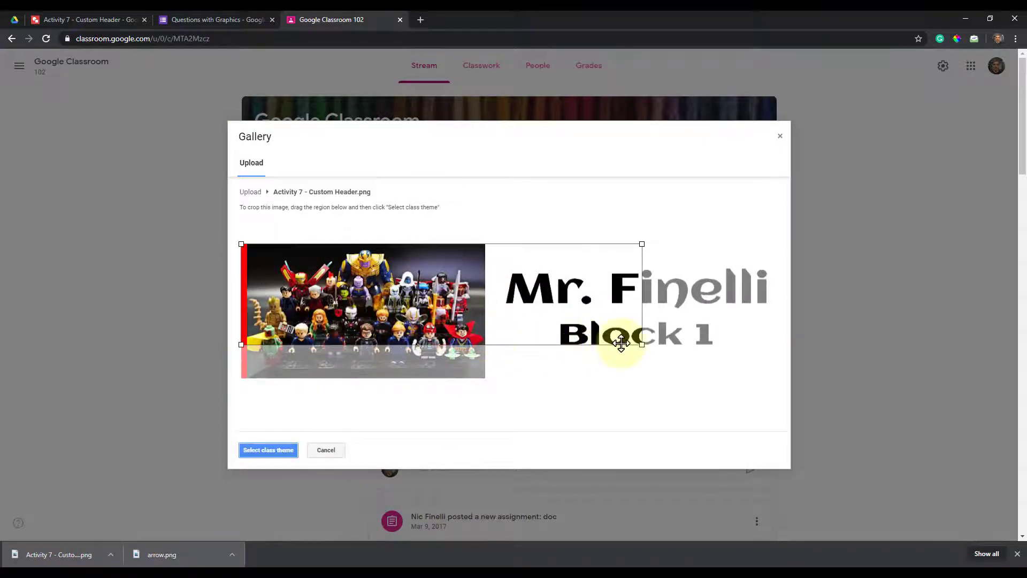
{"action": "left_click_drag", "start_coordinate": [639, 345], "coordinate": [776, 380]}
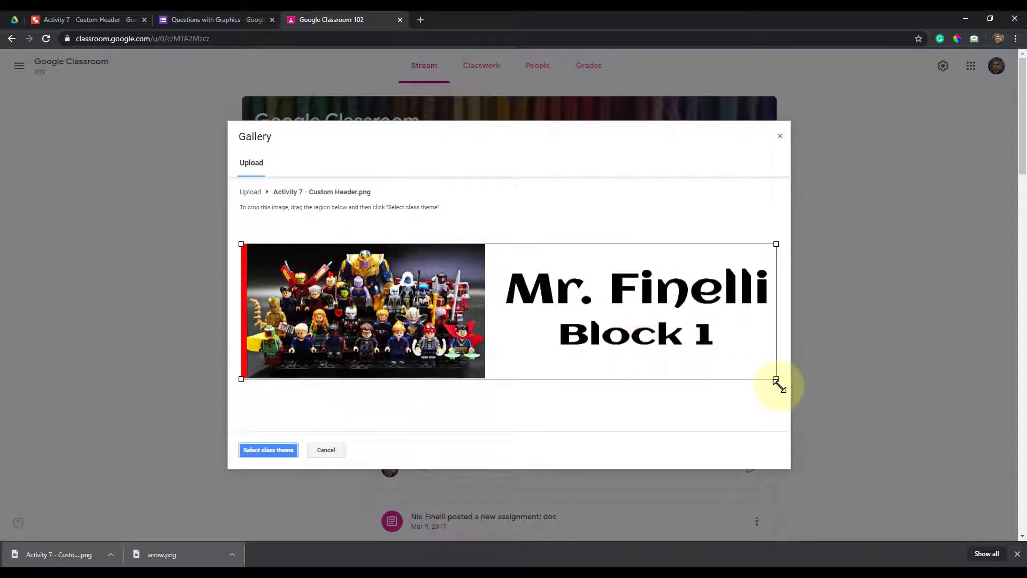
{"action": "left_click", "coordinate": [280, 449]}
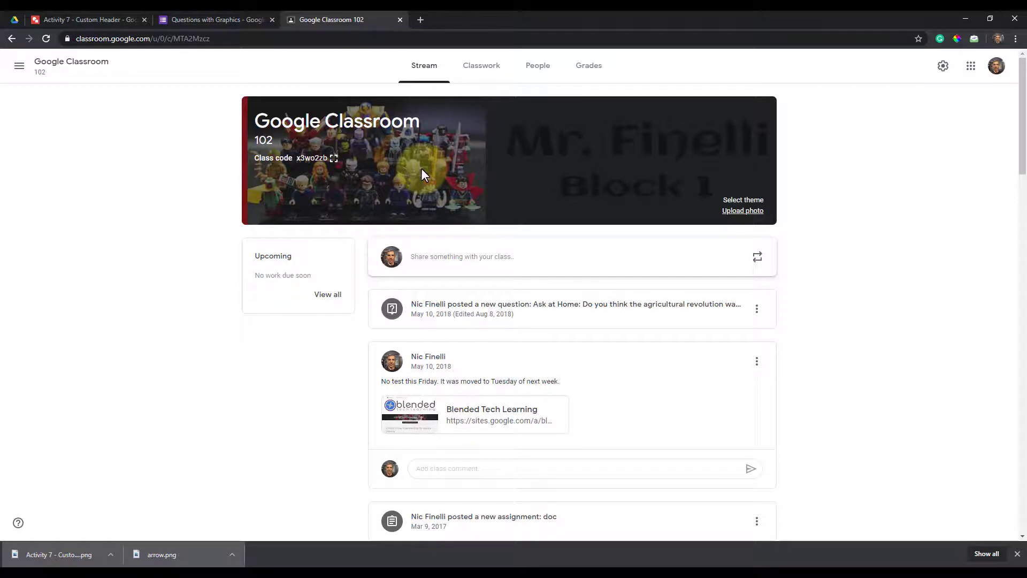
Return to the header drawing, stretch the name word art across the image, set its font to Luckiest Guy, and shift it toward the canvas centre
{"action": "left_click", "coordinate": [111, 19]}
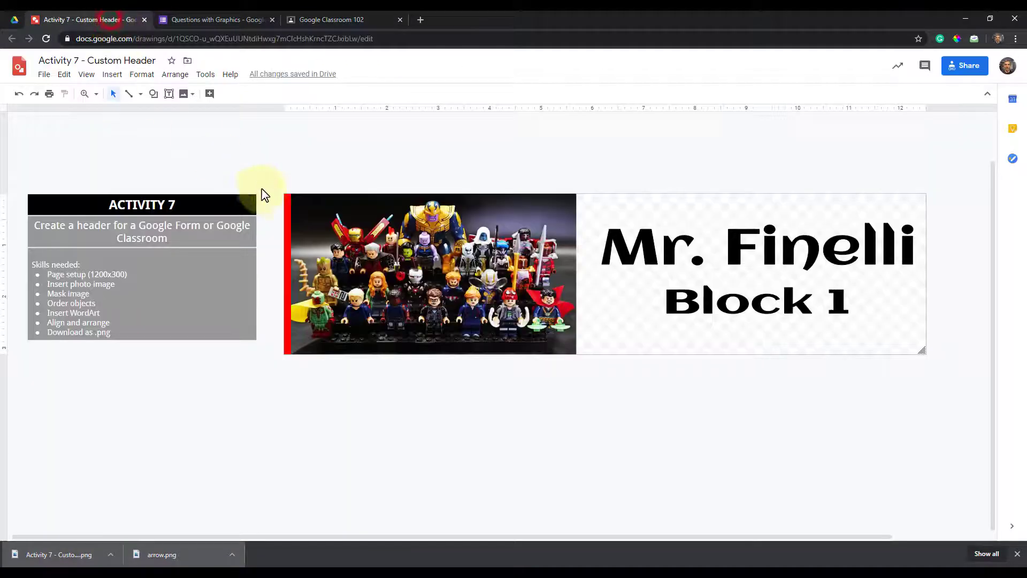
{"action": "left_click", "coordinate": [618, 253]}
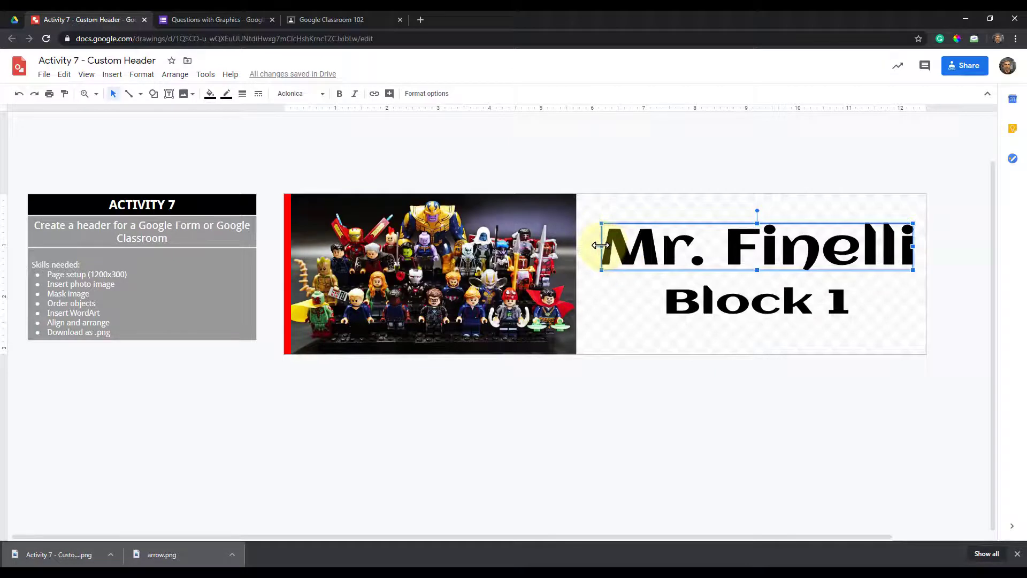
{"action": "left_click_drag", "start_coordinate": [602, 245], "coordinate": [360, 245]}
{"action": "left_click_drag", "start_coordinate": [635, 224], "coordinate": [637, 218]}
{"action": "left_click", "coordinate": [311, 93]}
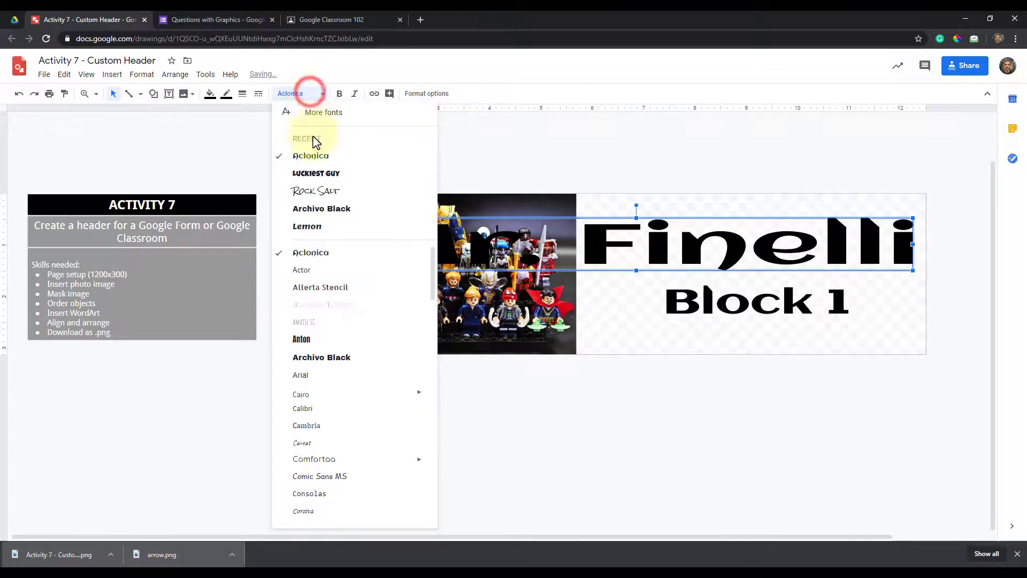
{"action": "left_click", "coordinate": [316, 173]}
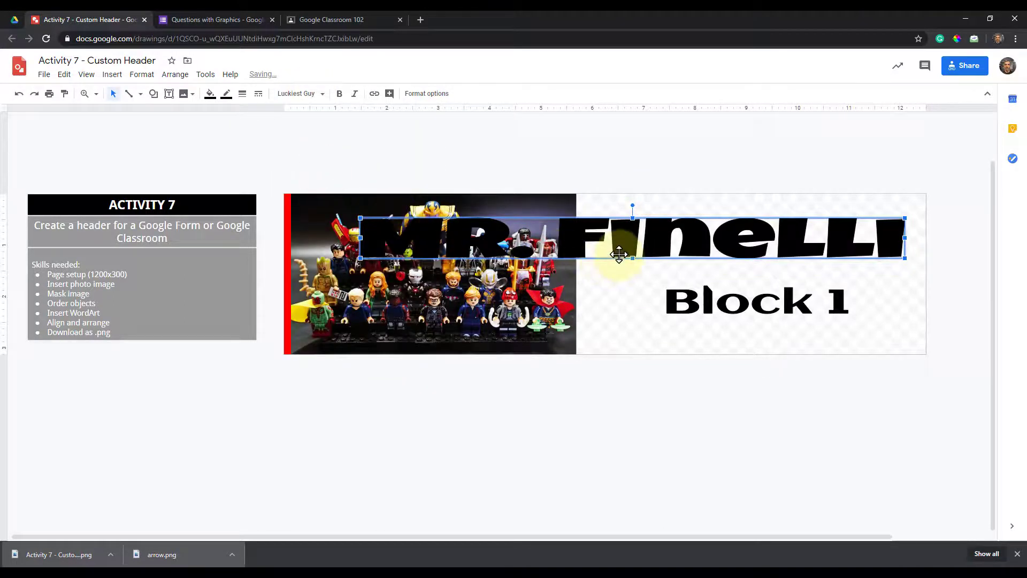
{"action": "left_click_drag", "start_coordinate": [619, 255], "coordinate": [592, 259]}
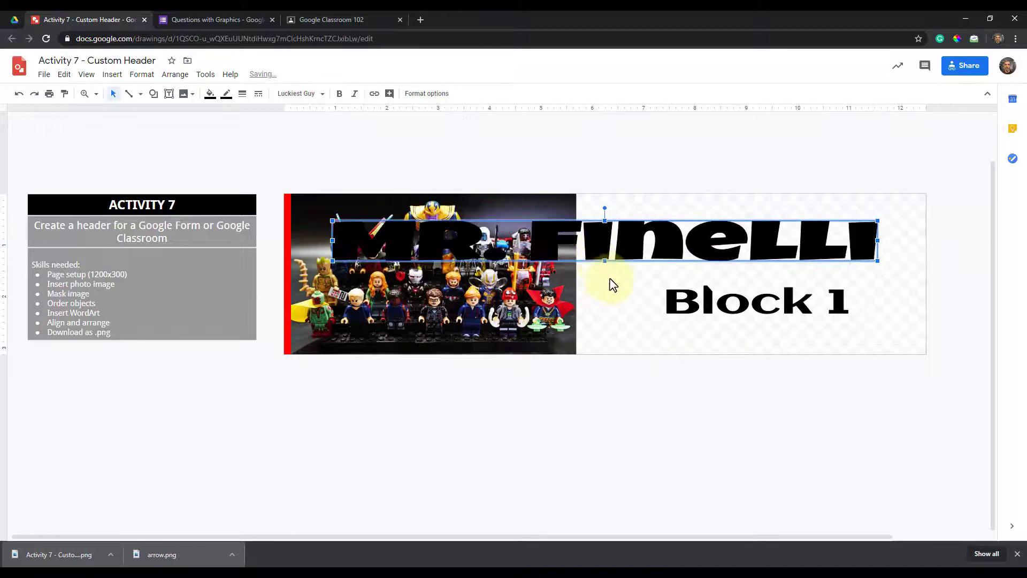
Centre the Block 1 word art horizontally on the page and set its font to Luckiest Guy
{"action": "left_click", "coordinate": [681, 300]}
{"action": "left_click_drag", "start_coordinate": [682, 306], "coordinate": [521, 307]}
{"action": "right_click", "coordinate": [601, 305]}
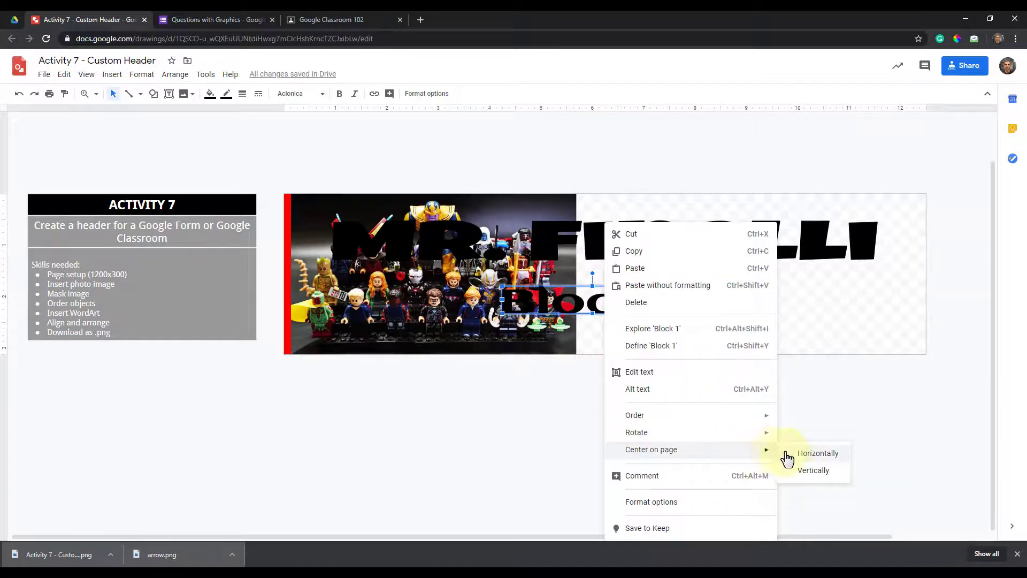
{"action": "left_click", "coordinate": [792, 453]}
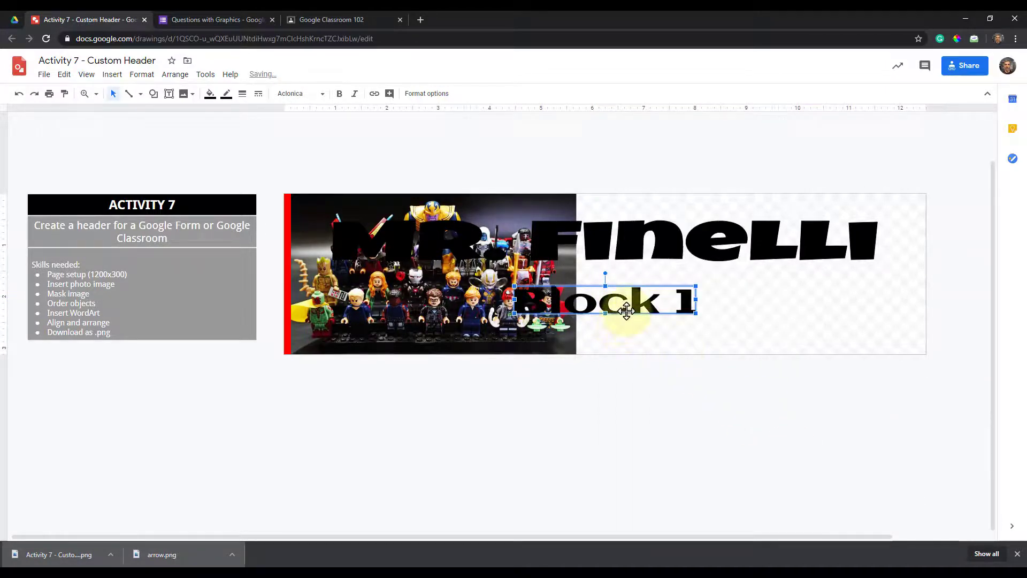
{"action": "left_click", "coordinate": [316, 95]}
{"action": "left_click", "coordinate": [322, 153]}
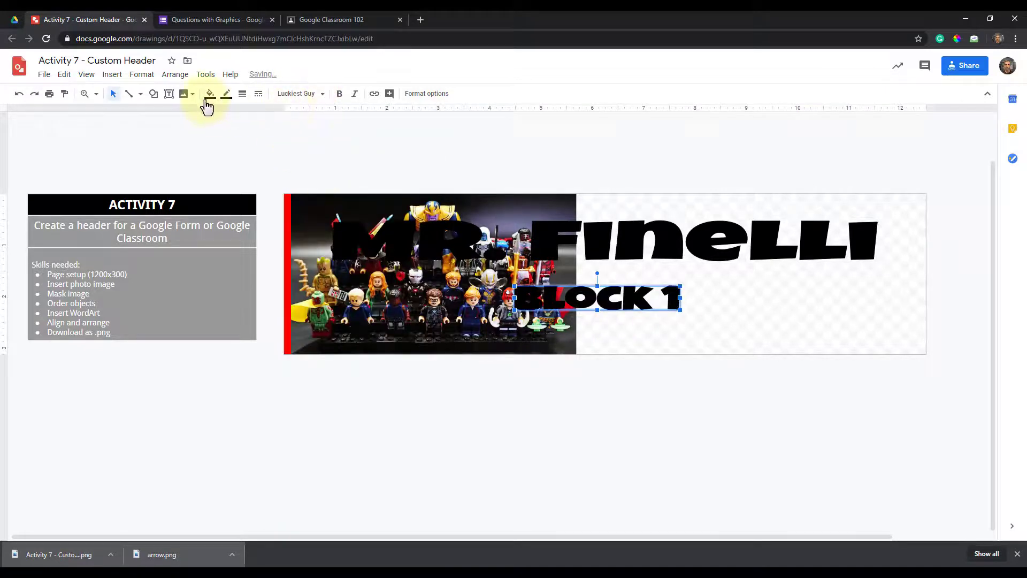
Take the black outline off the Block 1 word art and fill both it and the name word art with white
{"action": "left_click", "coordinate": [228, 96]}
{"action": "left_click", "coordinate": [228, 96]}
{"action": "left_click", "coordinate": [210, 94]}
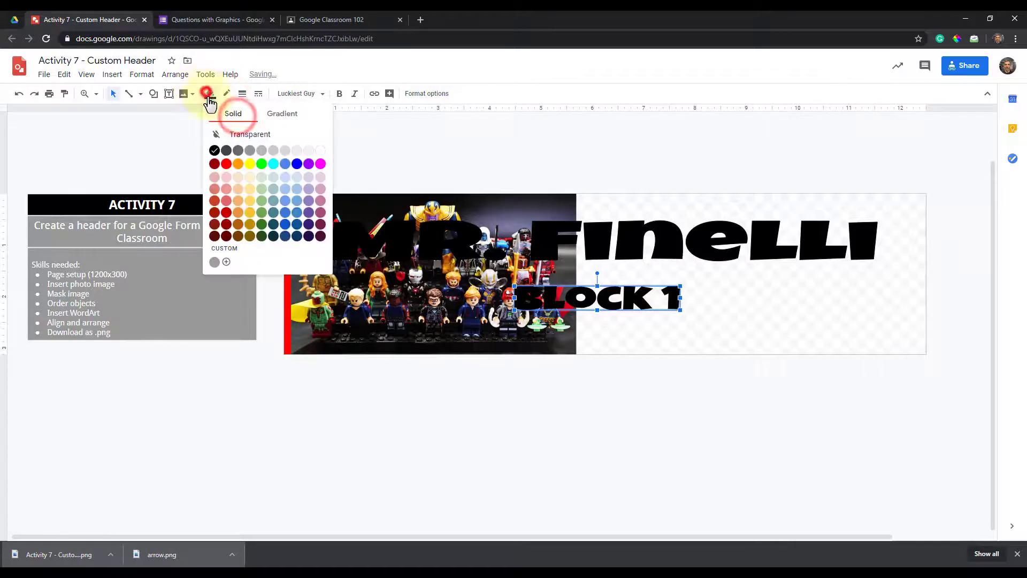
{"action": "left_click", "coordinate": [321, 151]}
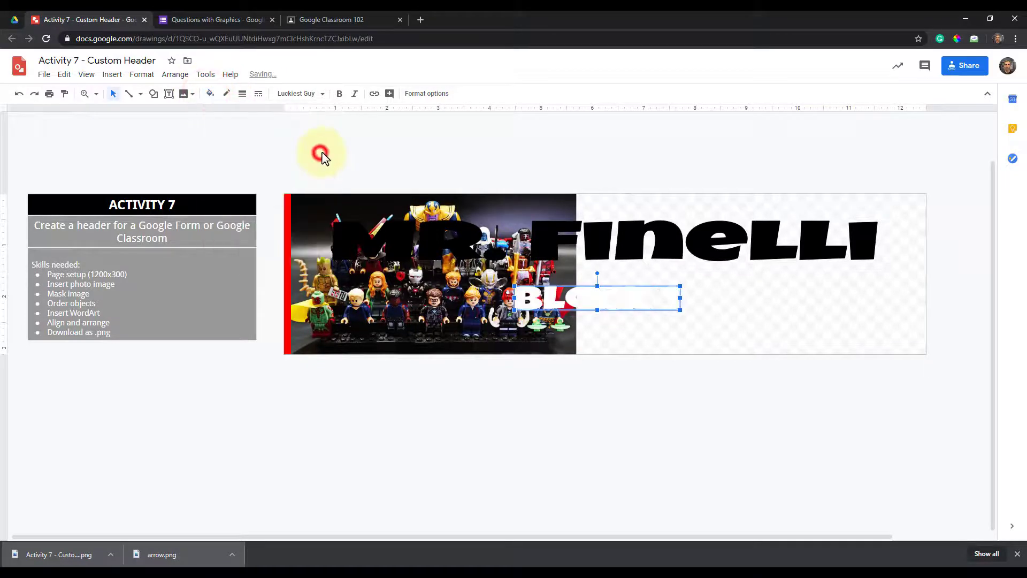
{"action": "left_click", "coordinate": [569, 243]}
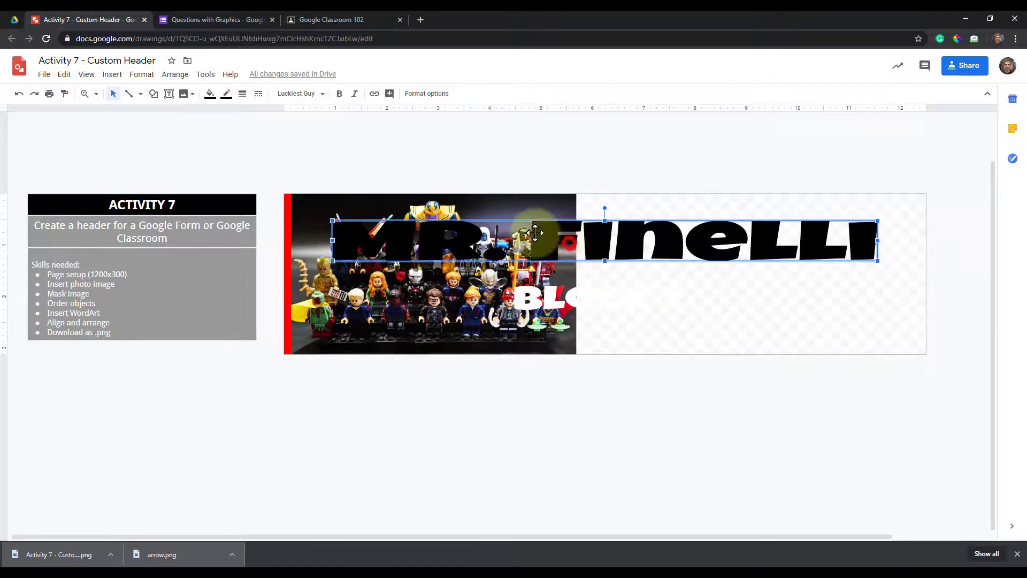
{"action": "left_click", "coordinate": [210, 93]}
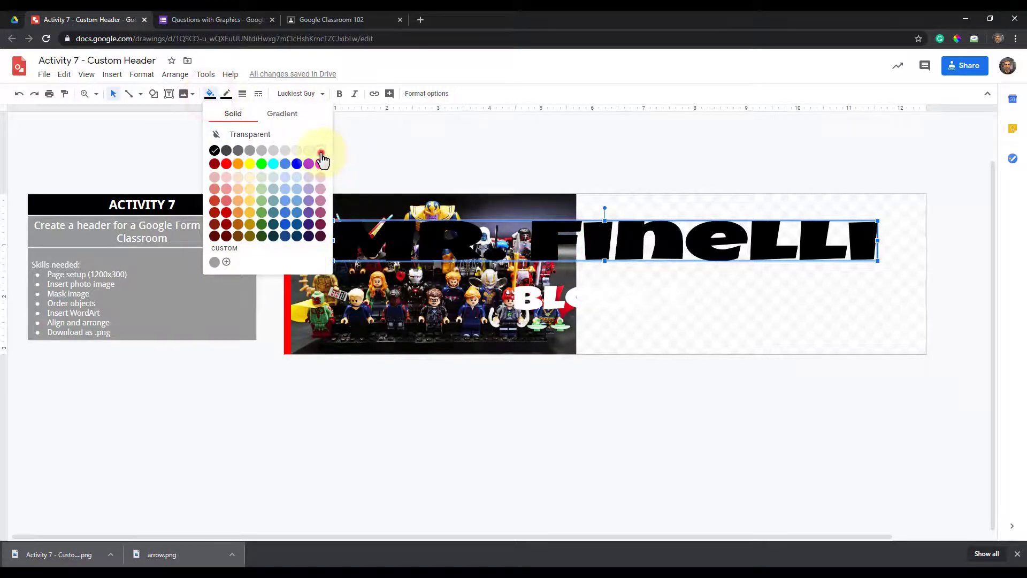
{"action": "left_click", "coordinate": [321, 152]}
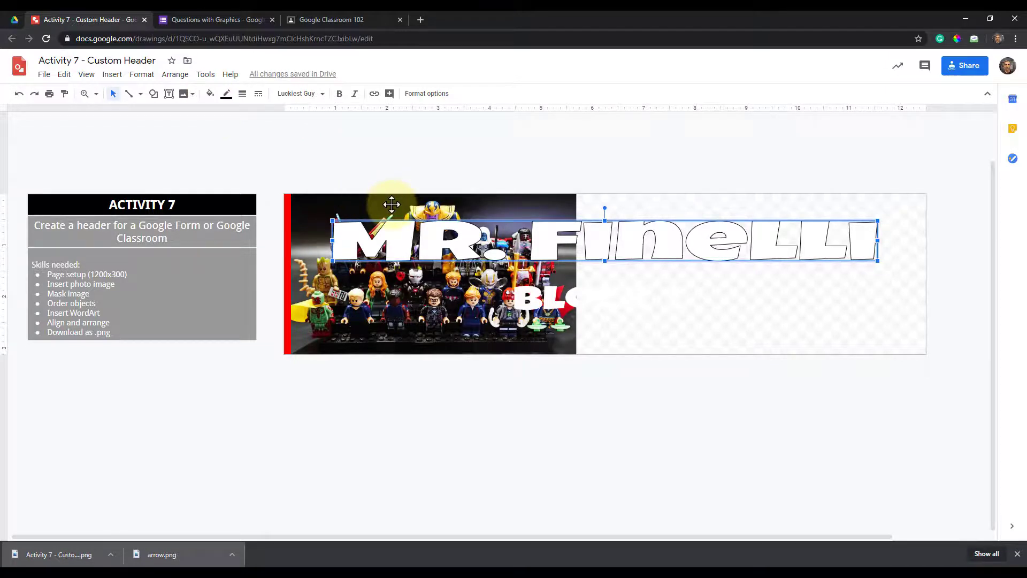
Delete the red strip and stretch the minifigure photo to fill the full width of the canvas
{"action": "left_click", "coordinate": [329, 301]}
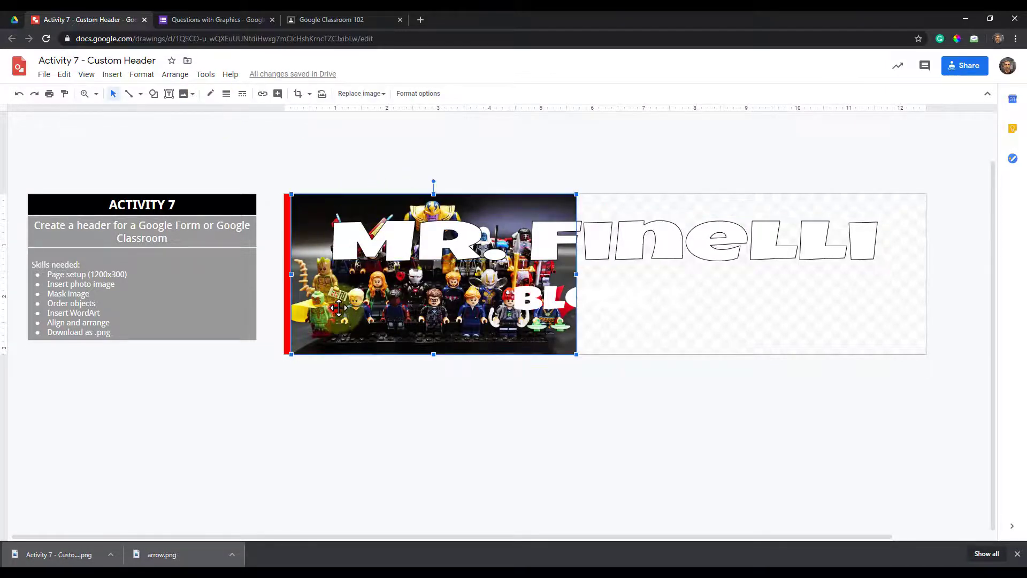
{"action": "left_click_drag", "start_coordinate": [576, 275], "coordinate": [925, 271]}
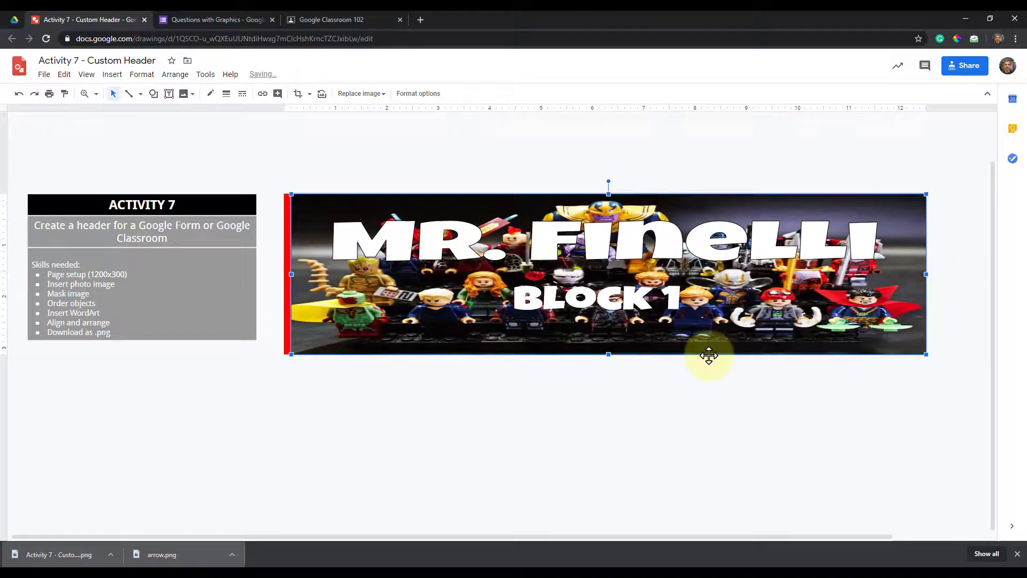
{"action": "left_click", "coordinate": [288, 317]}
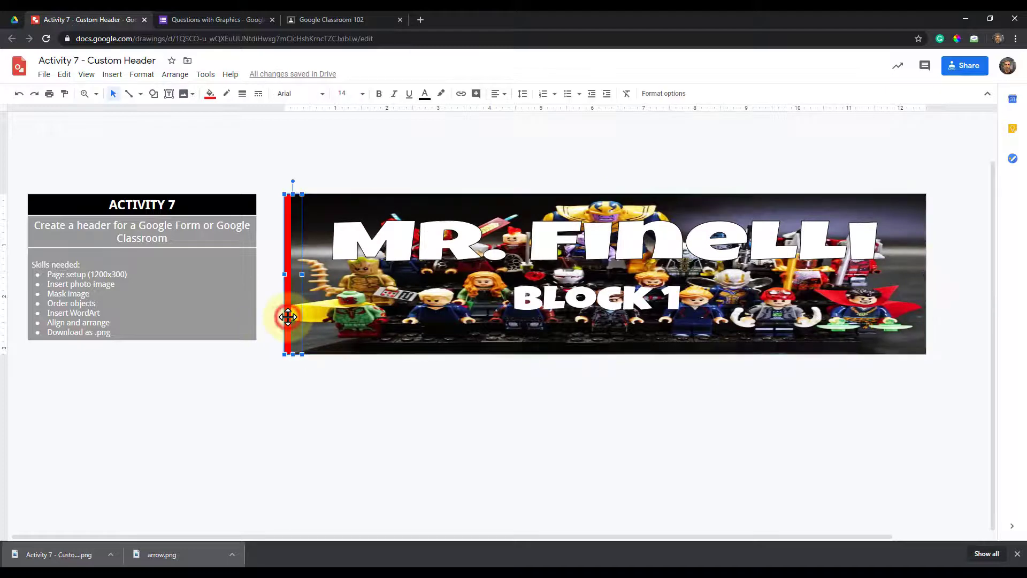
{"action": "key", "text": "Delete"}
{"action": "left_click", "coordinate": [294, 283]}
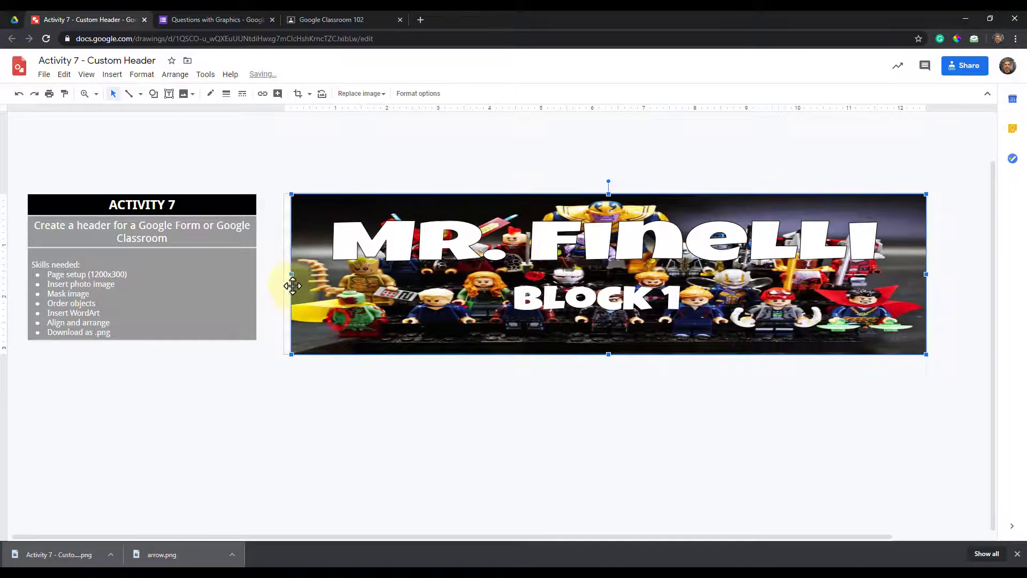
{"action": "left_click_drag", "start_coordinate": [291, 276], "coordinate": [284, 274]}
{"action": "left_click", "coordinate": [359, 437]}
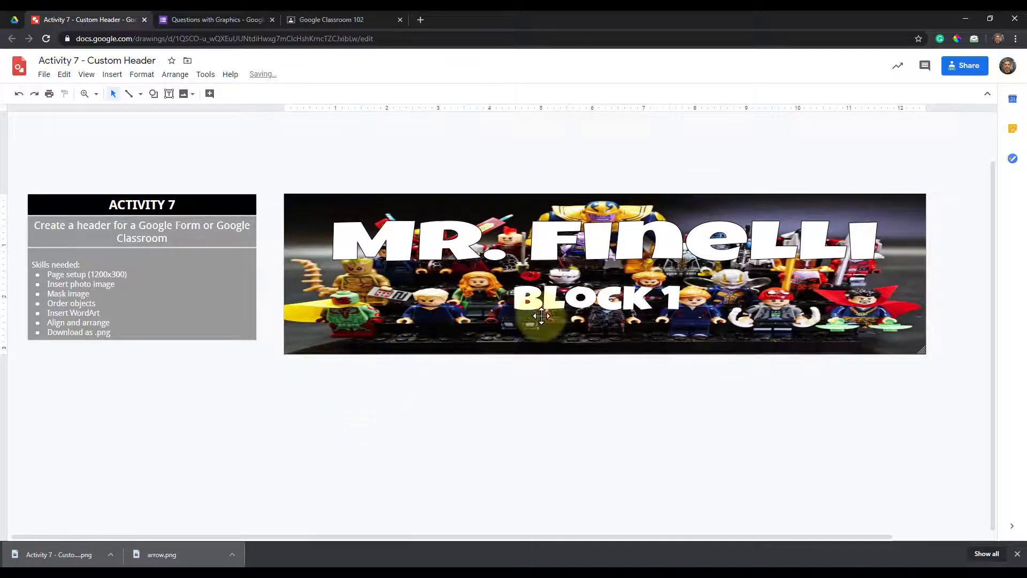
Move the Block 1 word art down near the canvas's lower edge and make the name word art taller
{"action": "left_click_drag", "start_coordinate": [561, 299], "coordinate": [567, 331]}
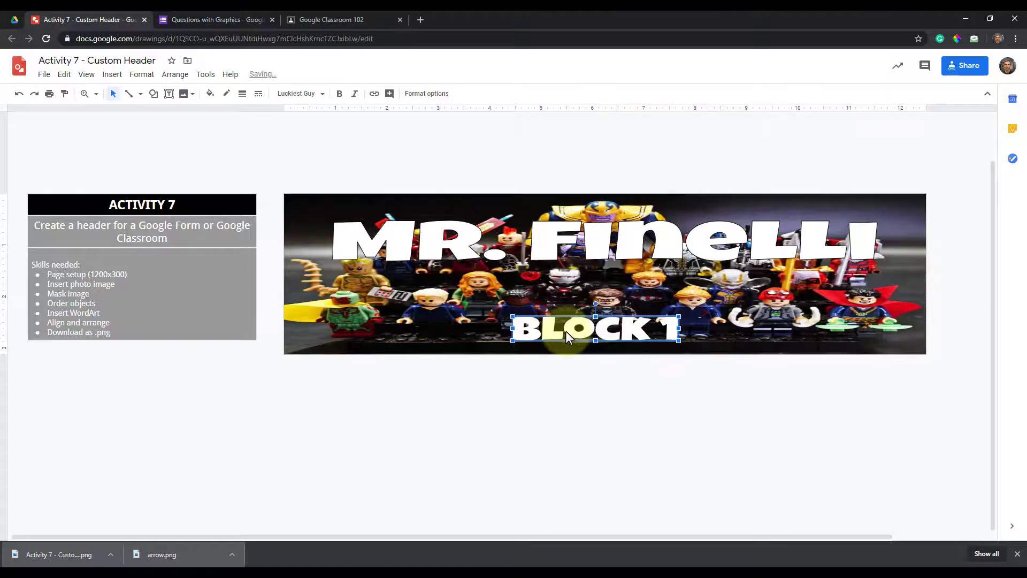
{"action": "left_click", "coordinate": [578, 245]}
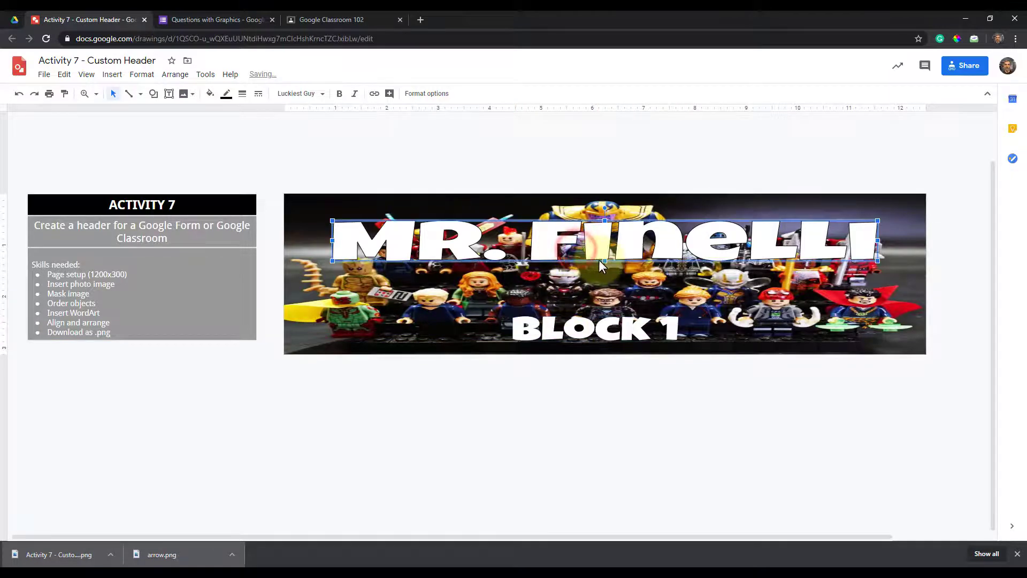
{"action": "mouse_move", "coordinate": [604, 261]}
{"action": "left_mouse_down"}
{"action": "mouse_move", "coordinate": [605, 275]}
{"action": "mouse_move", "coordinate": [590, 253]}
{"action": "mouse_move", "coordinate": [591, 263]}
{"action": "left_mouse_up"}
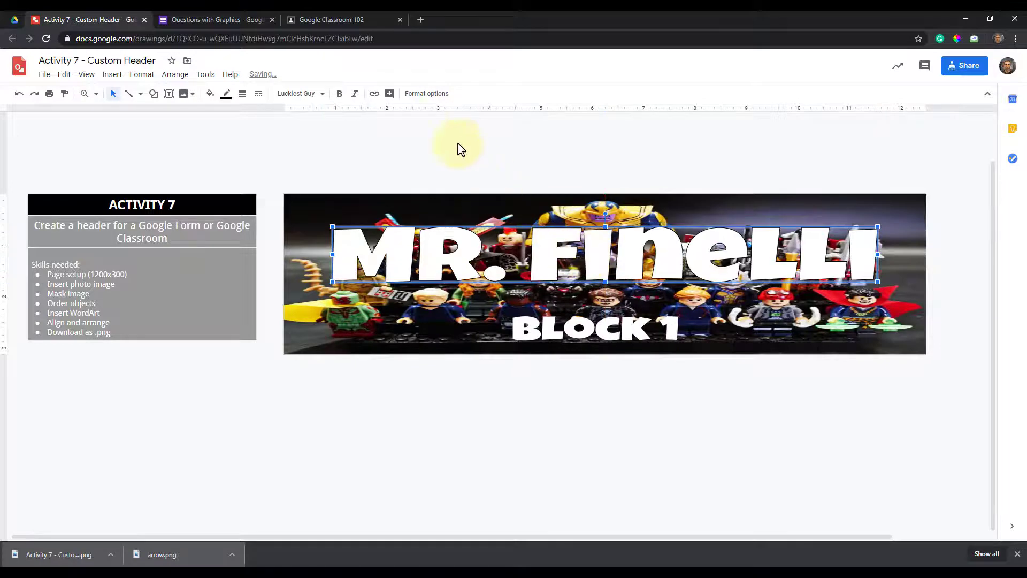
Give the name word art a custom semi-transparent white fill of #ffffff33
{"action": "left_click", "coordinate": [427, 95]}
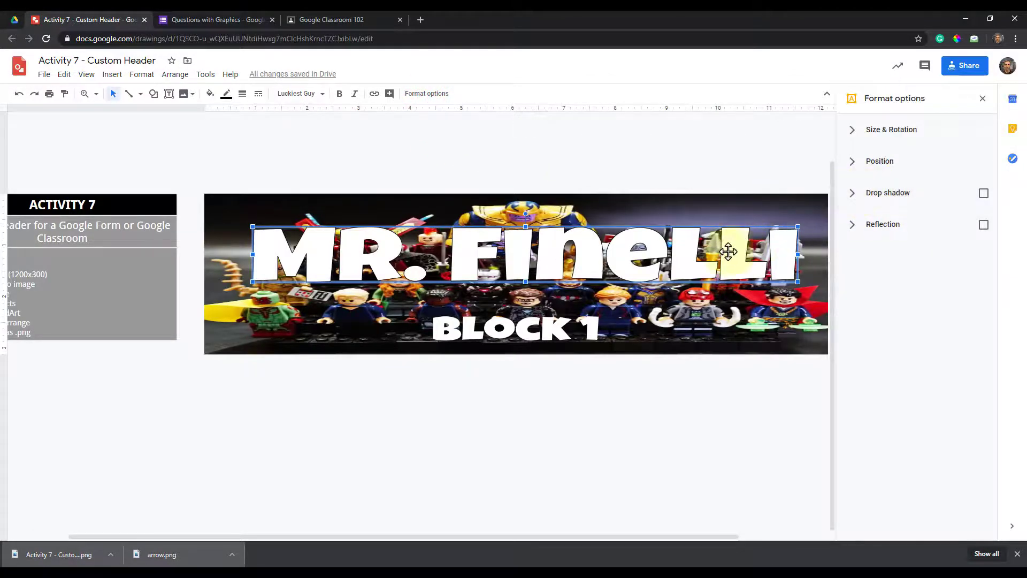
{"action": "left_click", "coordinate": [210, 94]}
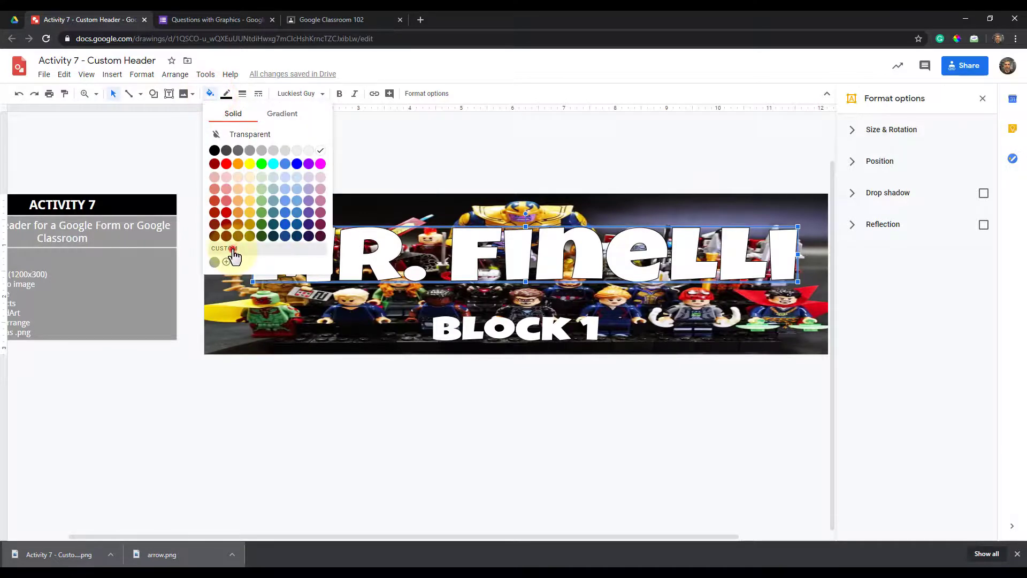
{"action": "left_click", "coordinate": [227, 261]}
{"action": "left_click_drag", "start_coordinate": [561, 364], "coordinate": [491, 359]}
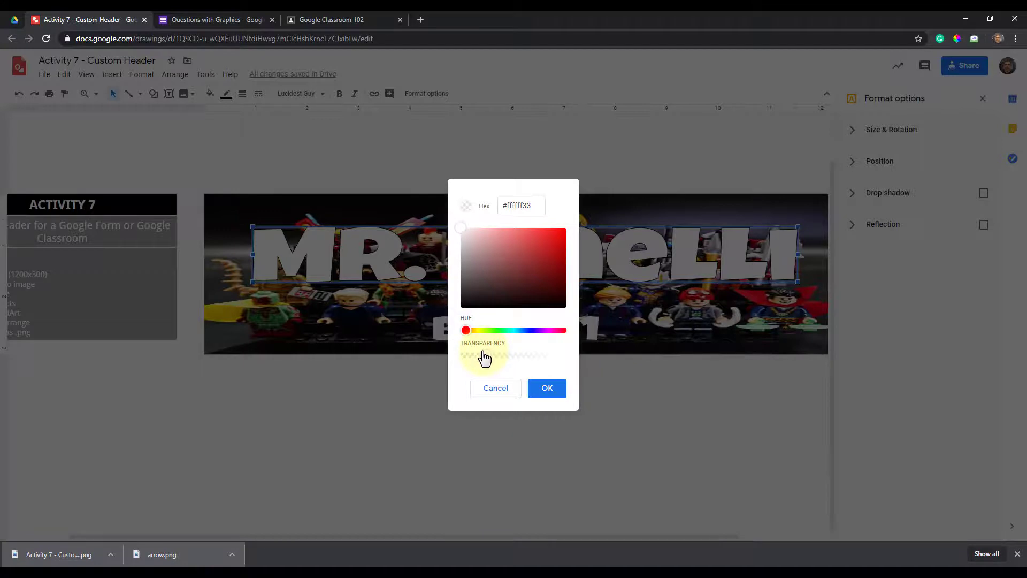
{"action": "left_click", "coordinate": [543, 391]}
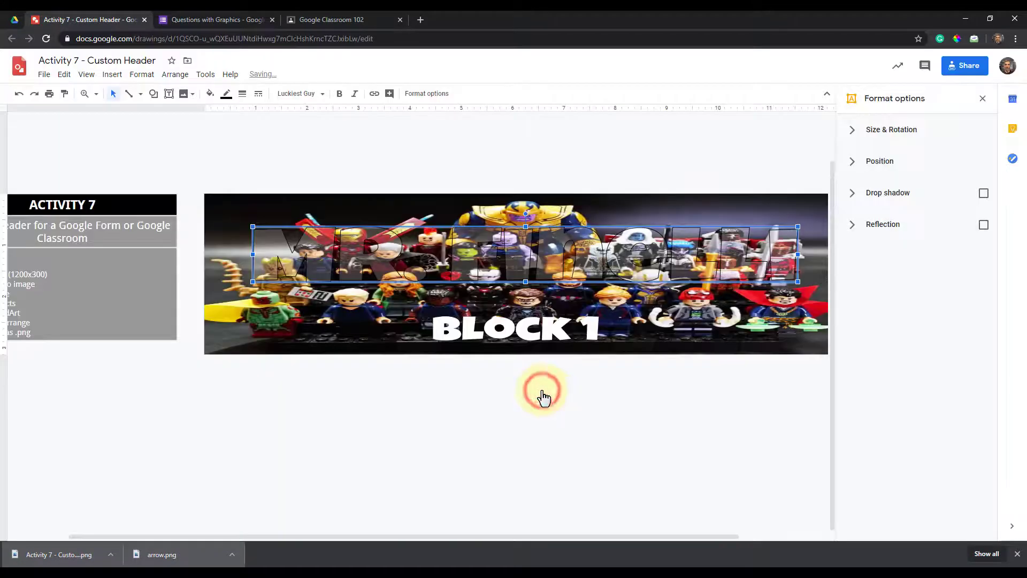
Make the name word art's custom white fill less transparent by setting it to #ffffff9f
{"action": "left_click", "coordinate": [210, 96]}
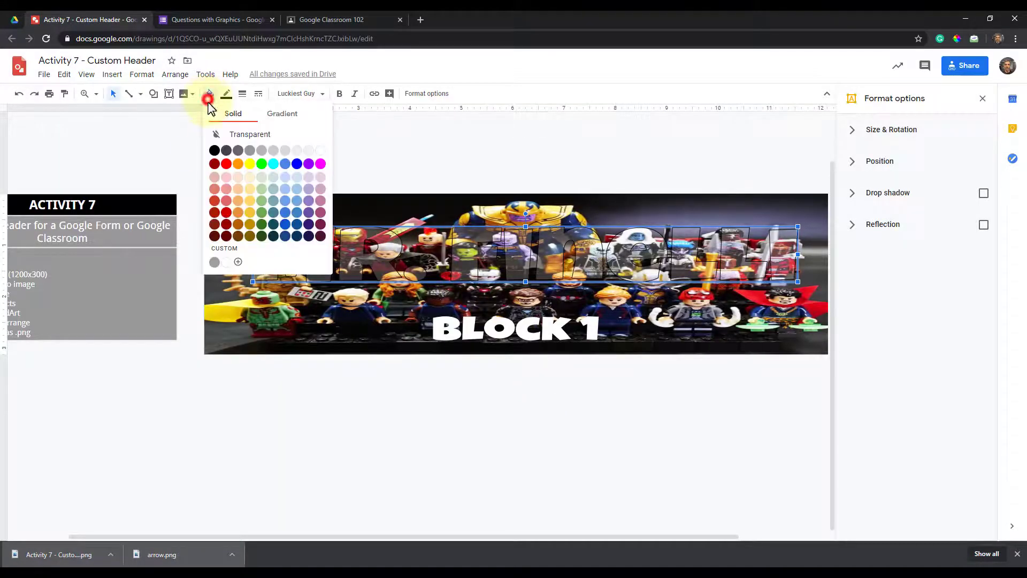
{"action": "left_click", "coordinate": [232, 251]}
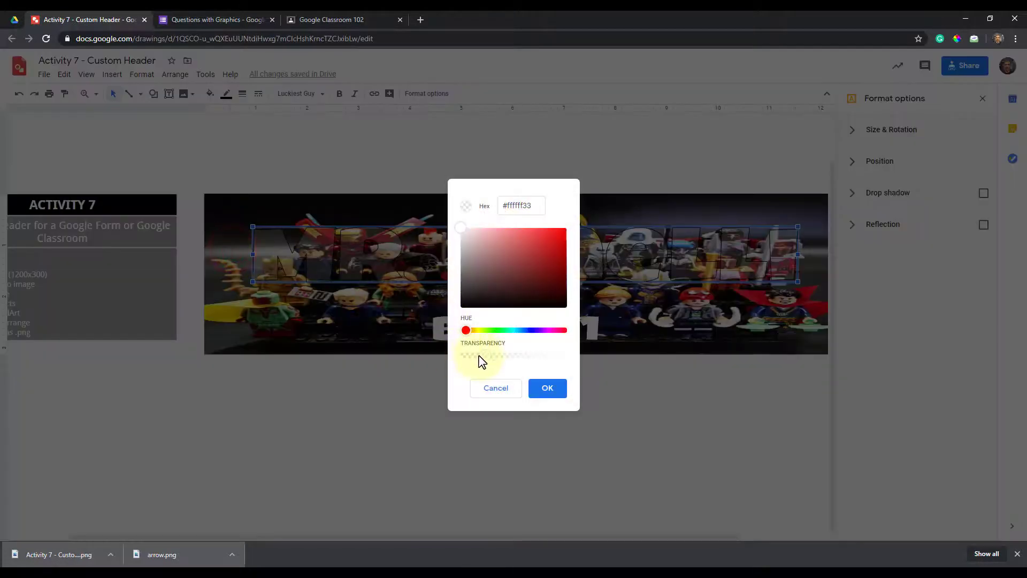
{"action": "left_click_drag", "start_coordinate": [497, 357], "coordinate": [522, 357]}
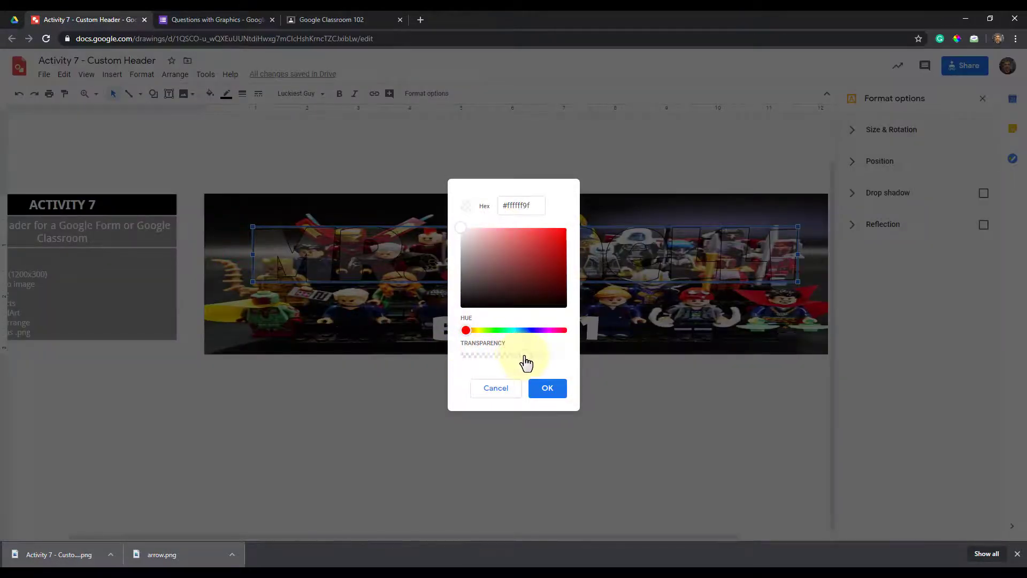
{"action": "left_click", "coordinate": [546, 389]}
{"action": "left_click", "coordinate": [603, 420]}
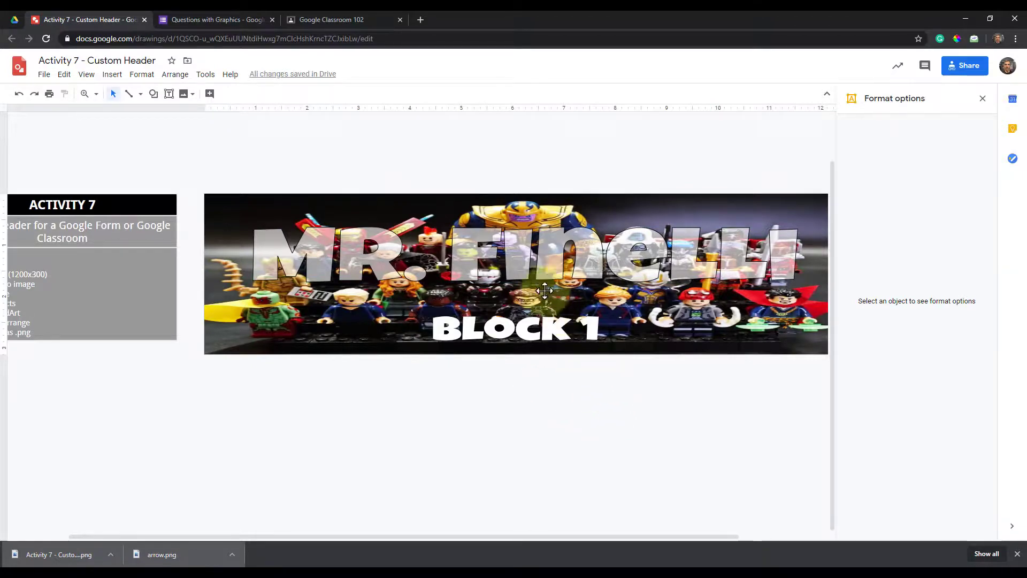
Add a drop shadow to the name word art and give it a thicker outline
{"action": "left_click", "coordinate": [546, 262]}
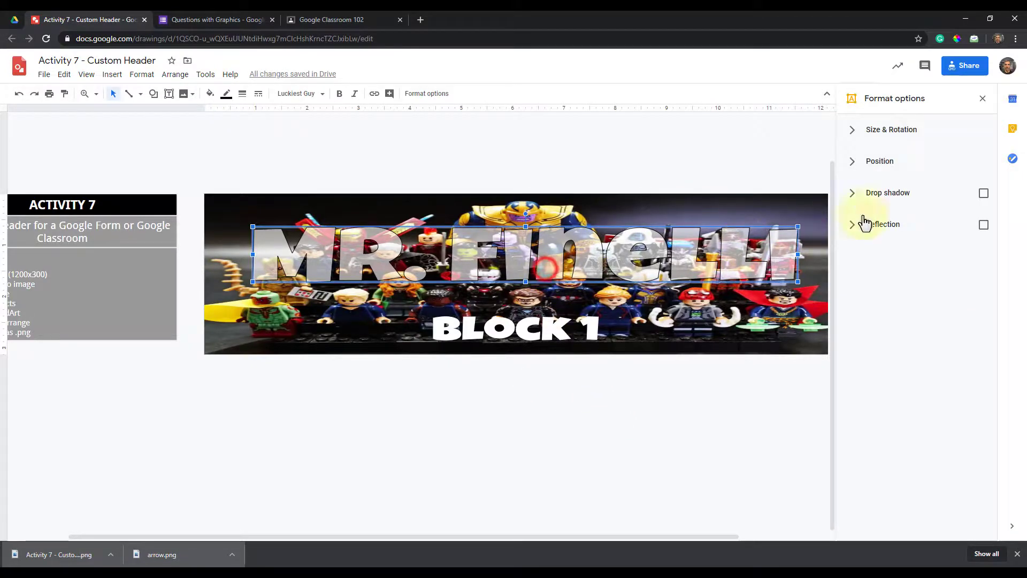
{"action": "left_click", "coordinate": [984, 195]}
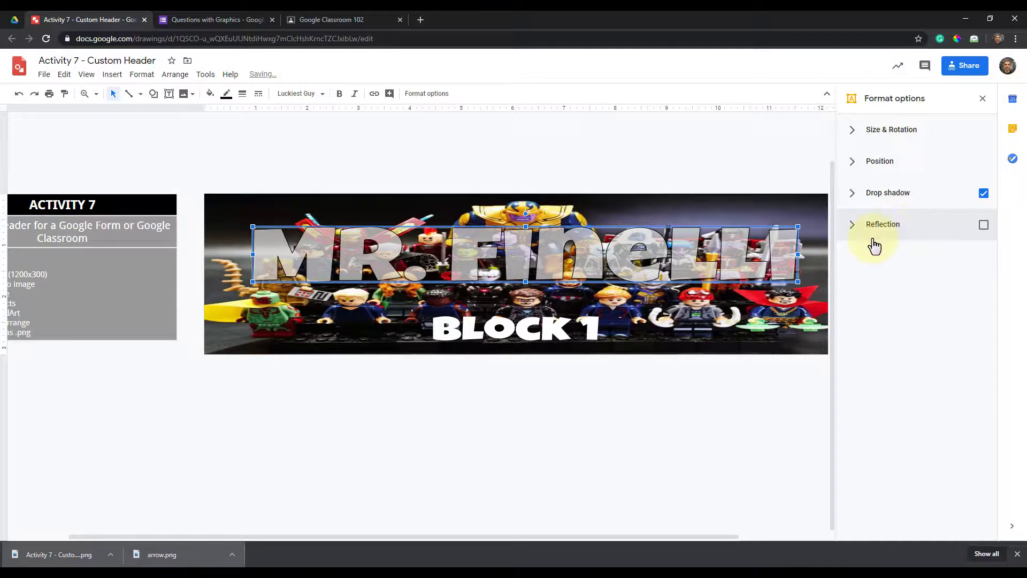
{"action": "left_click", "coordinate": [668, 453]}
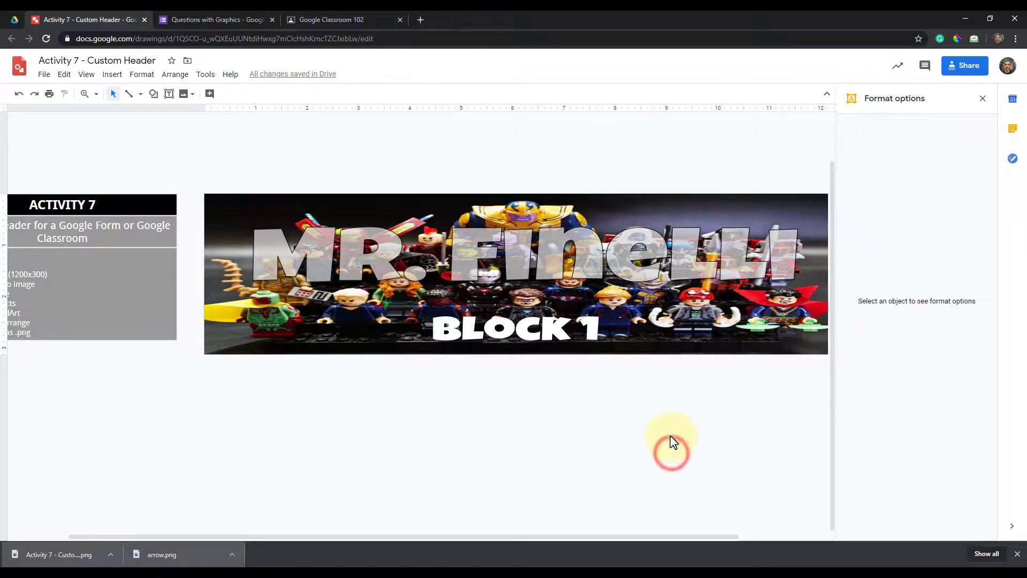
{"action": "left_click", "coordinate": [465, 268]}
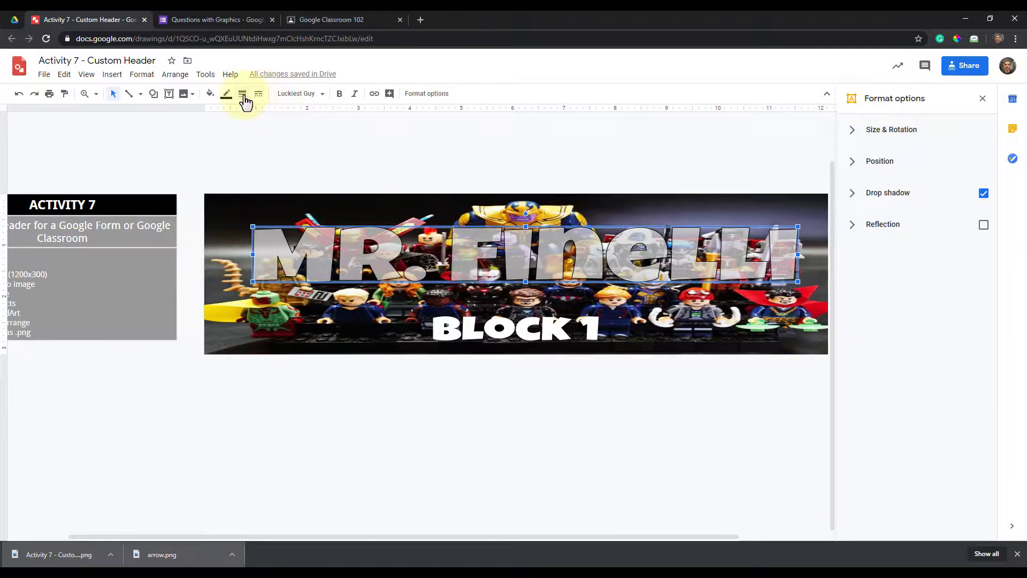
{"action": "left_click", "coordinate": [242, 94]}
{"action": "left_click", "coordinate": [259, 145]}
{"action": "left_click", "coordinate": [261, 400]}
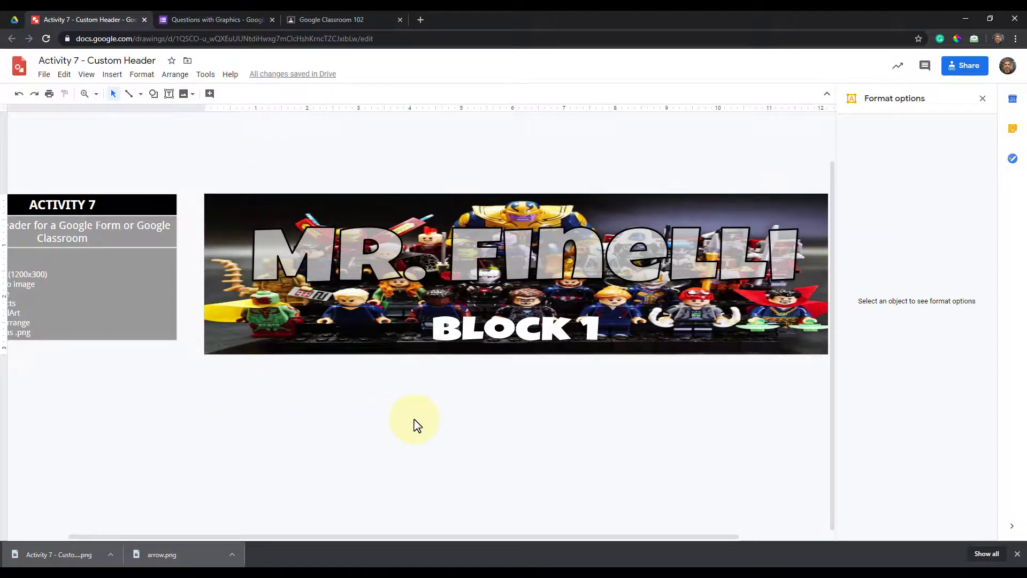
Download the restyled header drawing as a PNG image into the Downloads folder
{"action": "left_click", "coordinate": [46, 77]}
{"action": "mouse_move", "coordinate": [160, 187]}
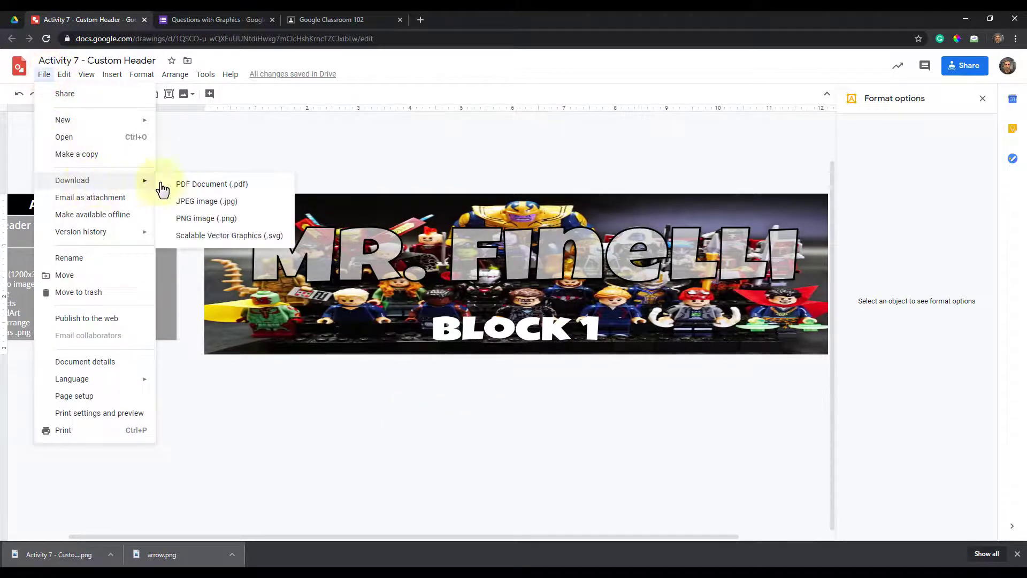
{"action": "left_click", "coordinate": [179, 220]}
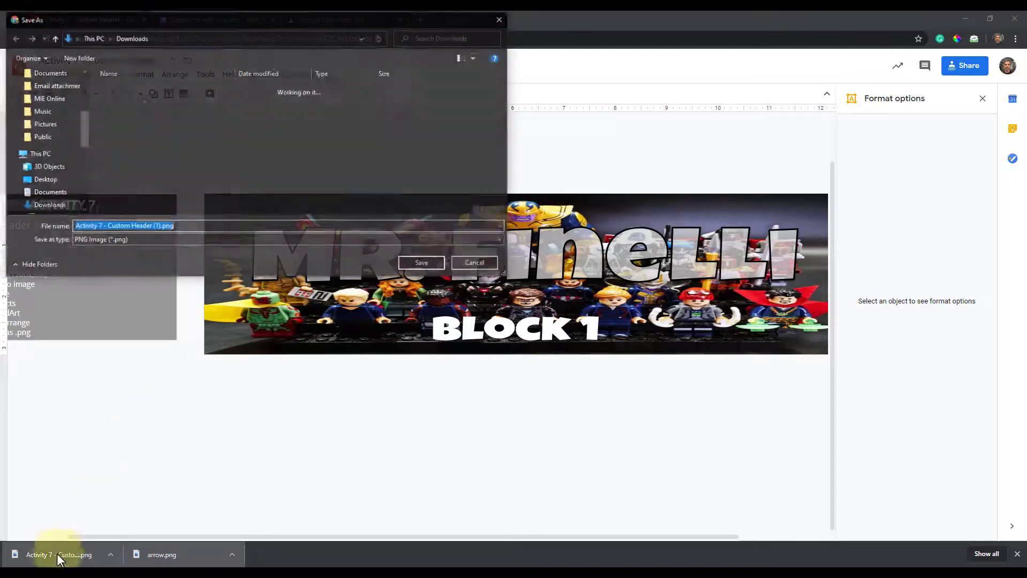
{"action": "left_click", "coordinate": [419, 262]}
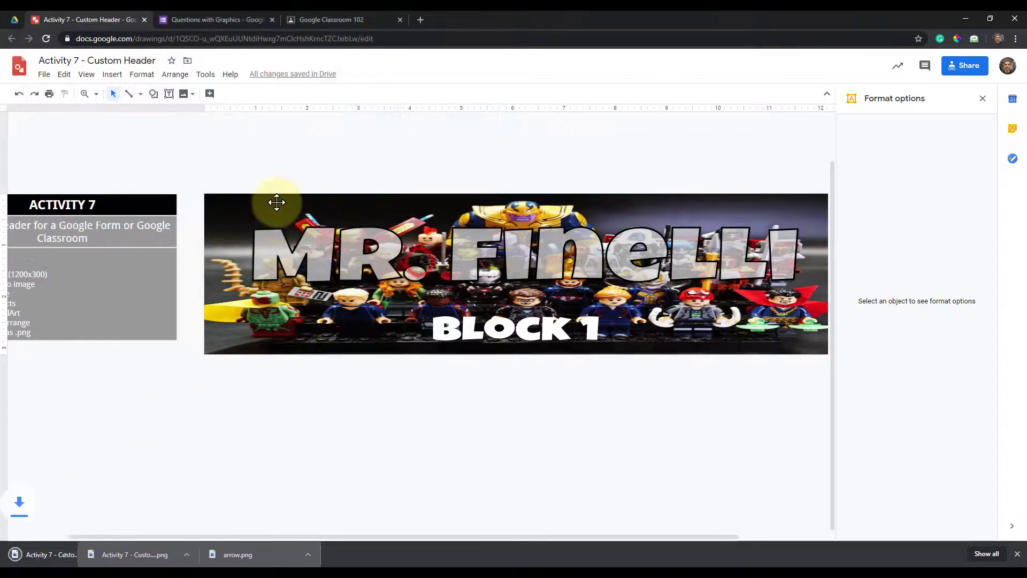
Switch to the Questions with Graphics form in Google Forms and replace its header image with the newly downloaded Activity 7 - Custom Header (1).png
{"action": "left_click", "coordinate": [199, 20]}
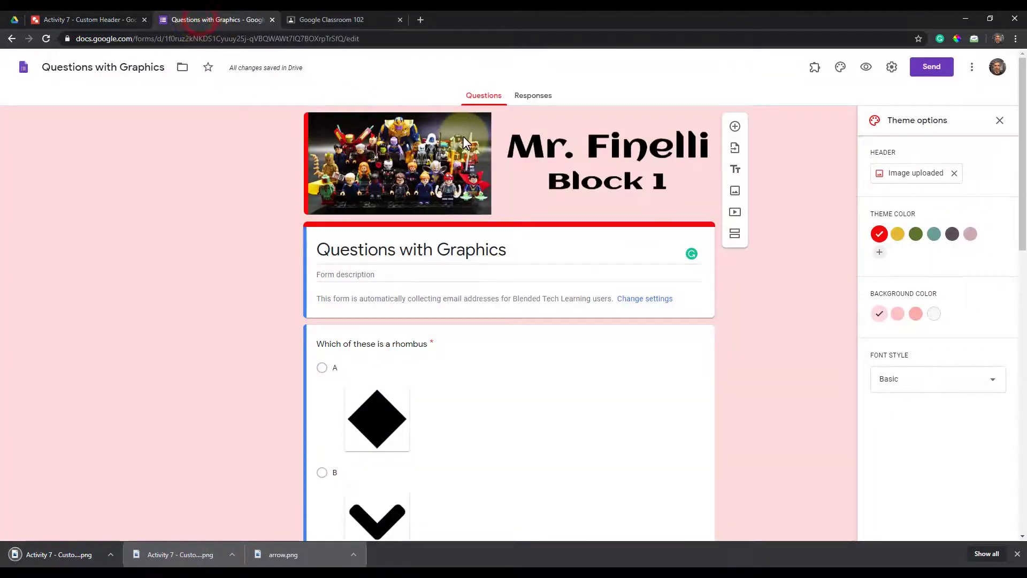
{"action": "left_click", "coordinate": [954, 173]}
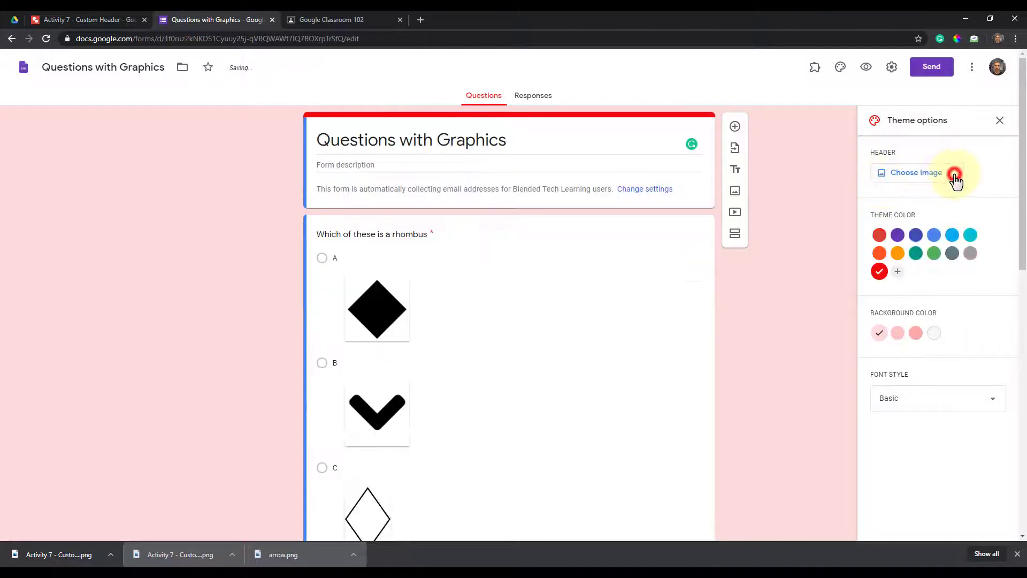
{"action": "left_click", "coordinate": [917, 173]}
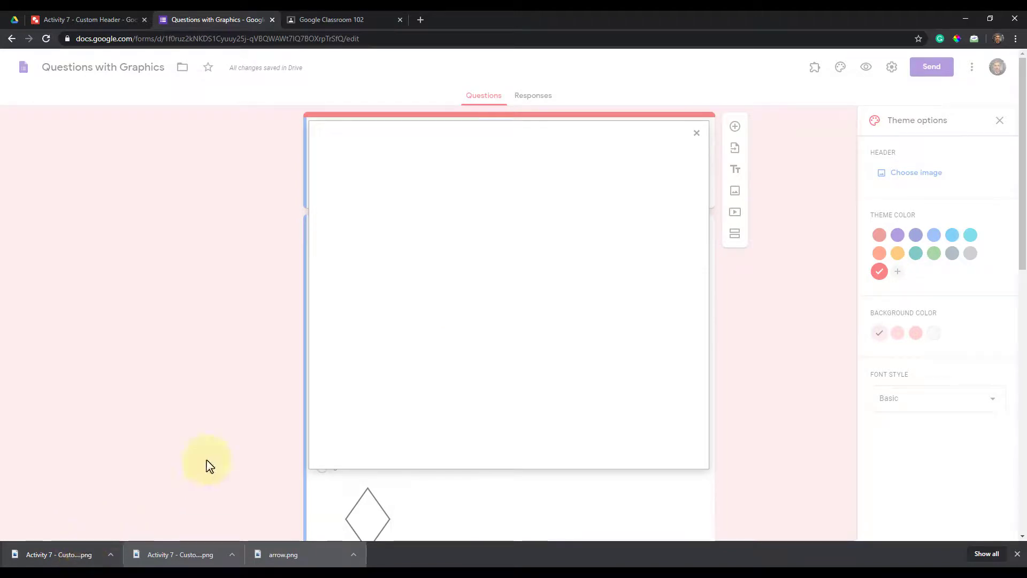
{"action": "left_click", "coordinate": [400, 184]}
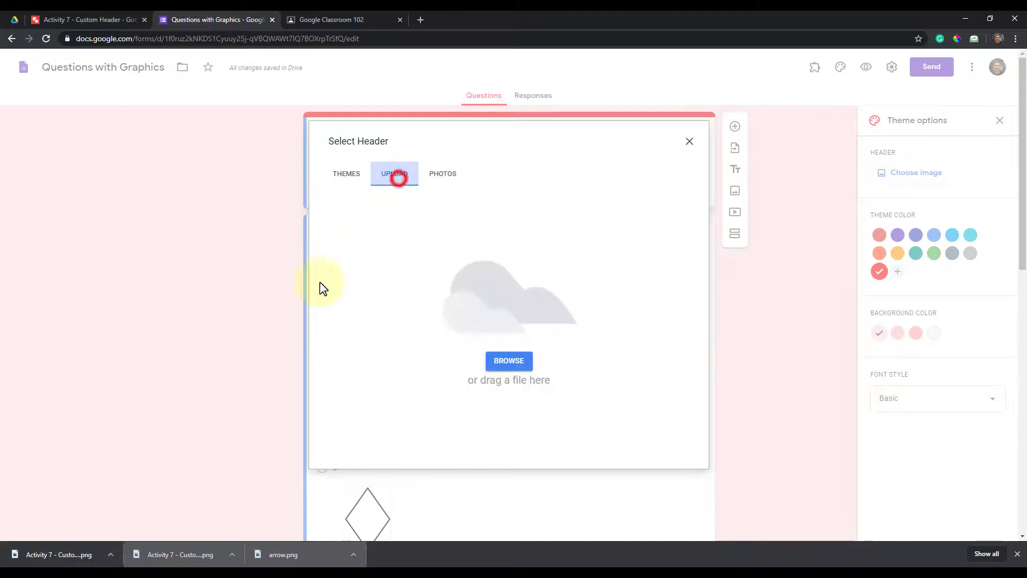
{"action": "left_click_drag", "start_coordinate": [86, 551], "coordinate": [492, 345]}
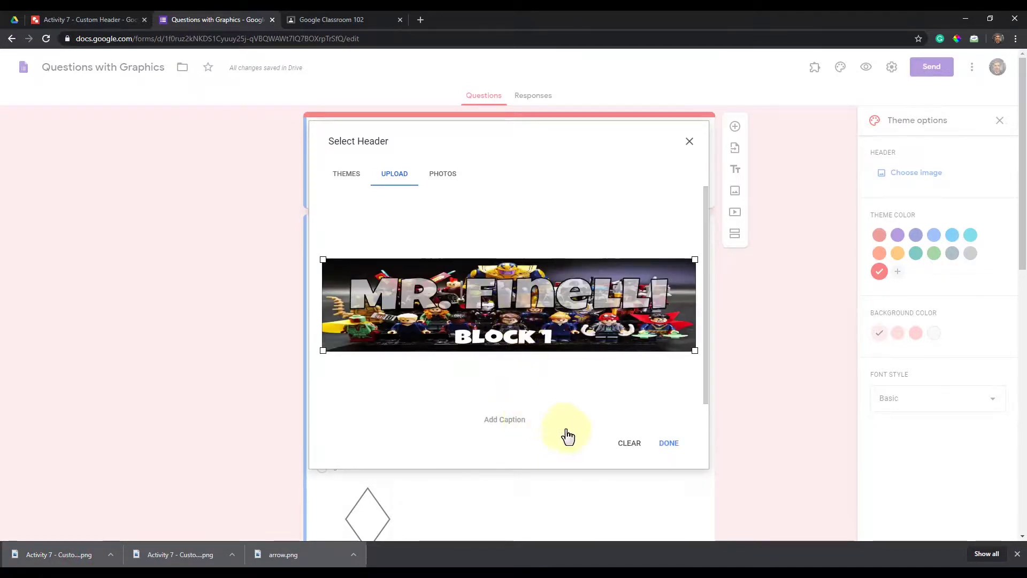
{"action": "left_click", "coordinate": [668, 443]}
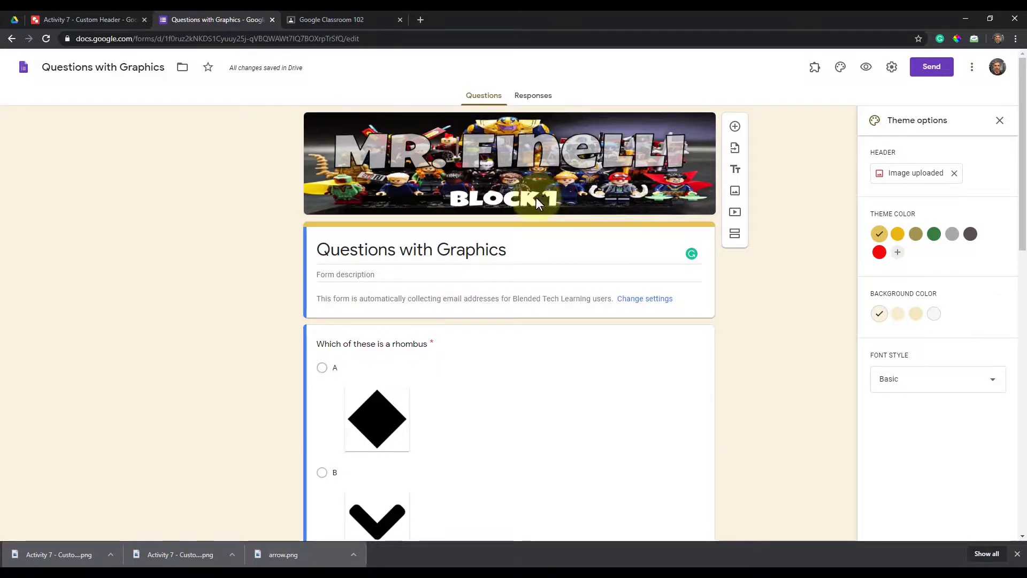
Switch to Google Classroom 102 and upload Activity 7 - Custom Header (1).png as the class theme, with the crop region covering the whole image
{"action": "left_click", "coordinate": [320, 20]}
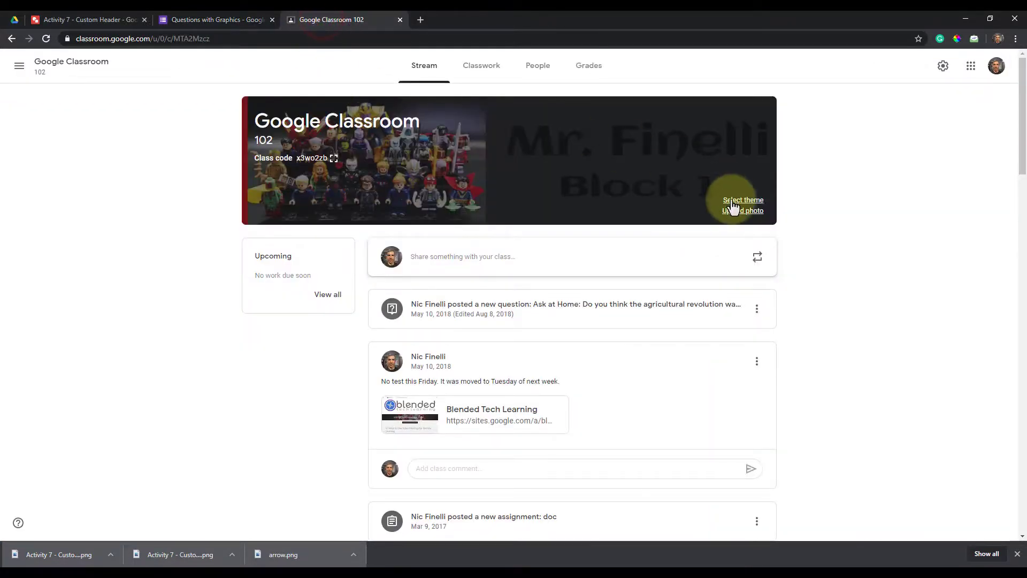
{"action": "left_click", "coordinate": [741, 209]}
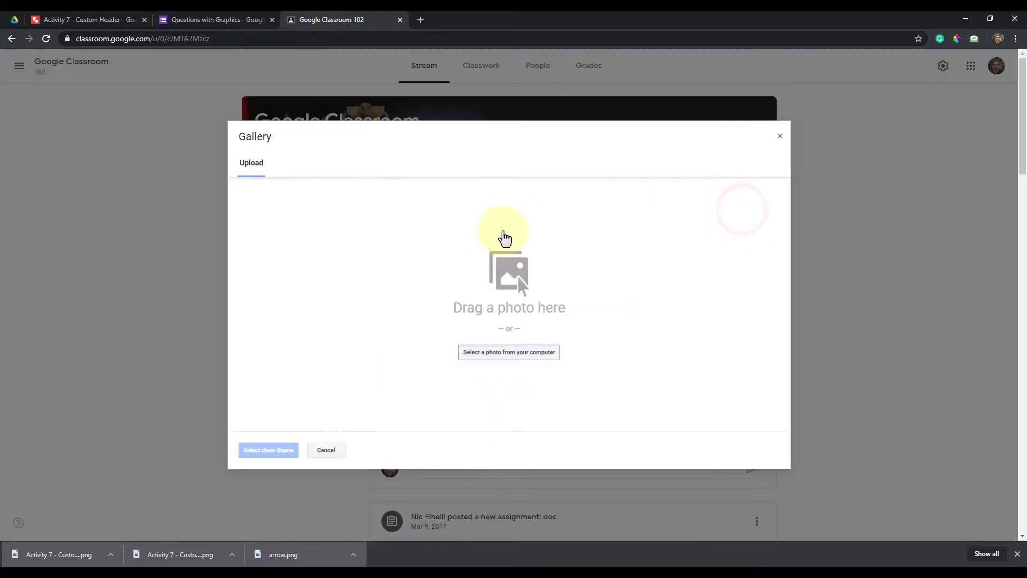
{"action": "left_click_drag", "start_coordinate": [85, 555], "coordinate": [473, 309]}
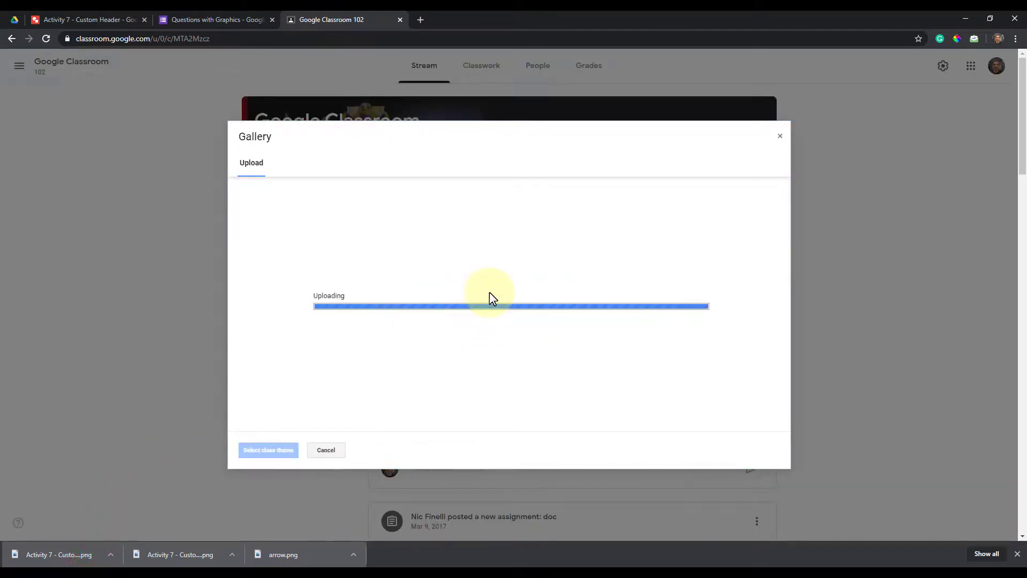
{"action": "left_click_drag", "start_coordinate": [307, 262], "coordinate": [242, 244]}
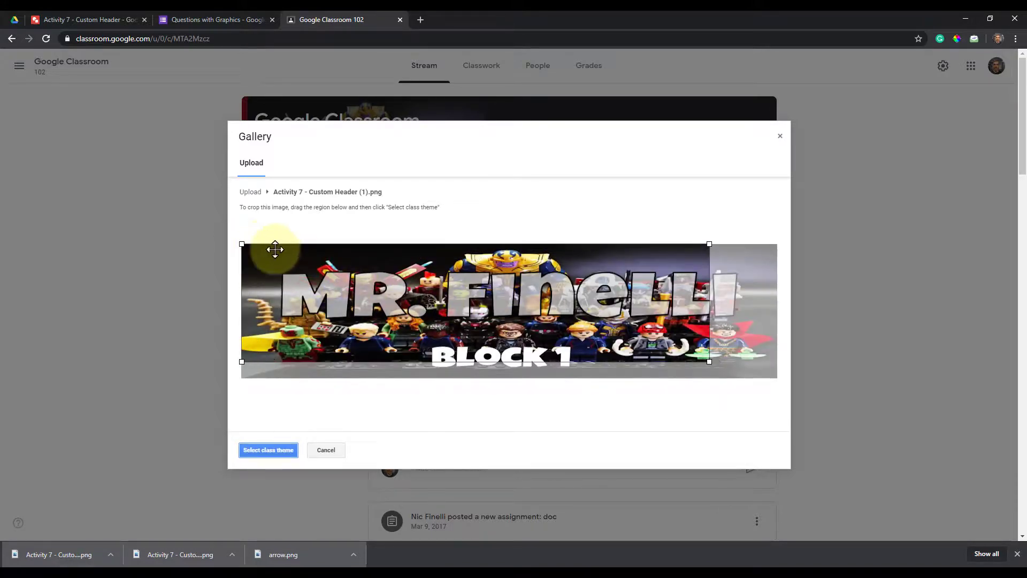
{"action": "left_click_drag", "start_coordinate": [710, 361], "coordinate": [776, 379]}
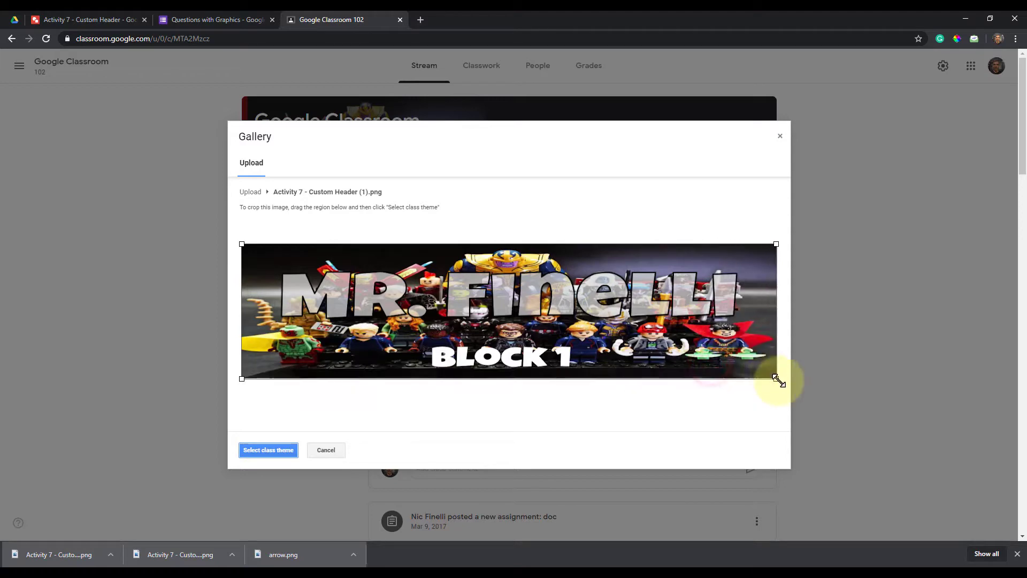
{"action": "left_click", "coordinate": [266, 450]}
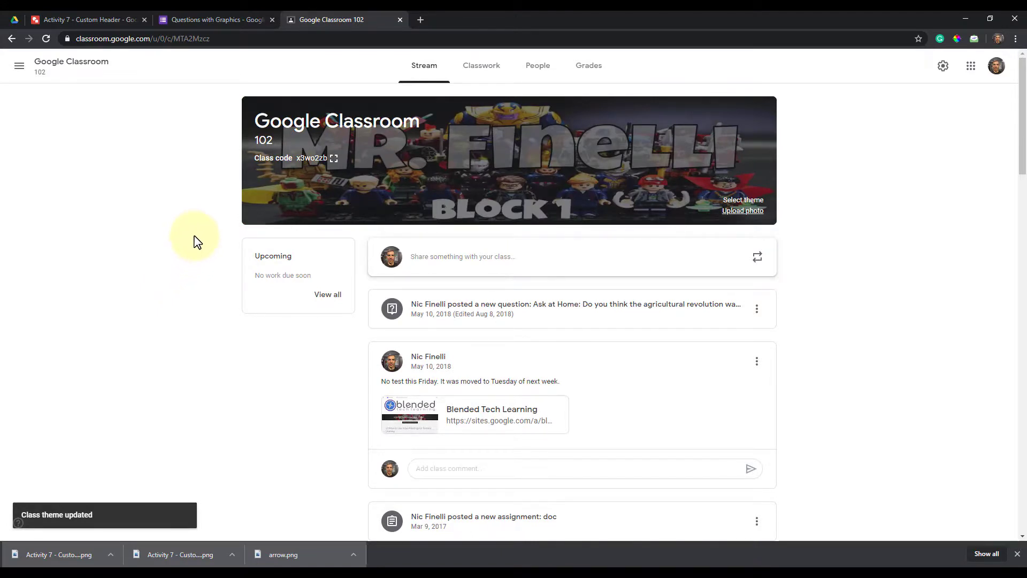
Return to the Activity 7 - Custom Header drawing in Google Drawings and close its format options
{"action": "left_click", "coordinate": [108, 20]}
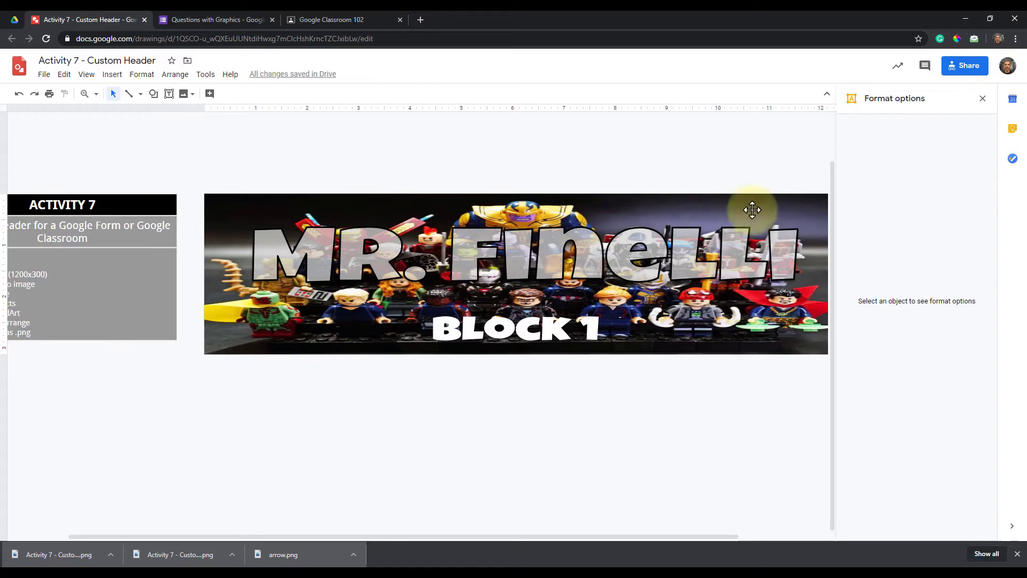
{"action": "left_click", "coordinate": [983, 99]}
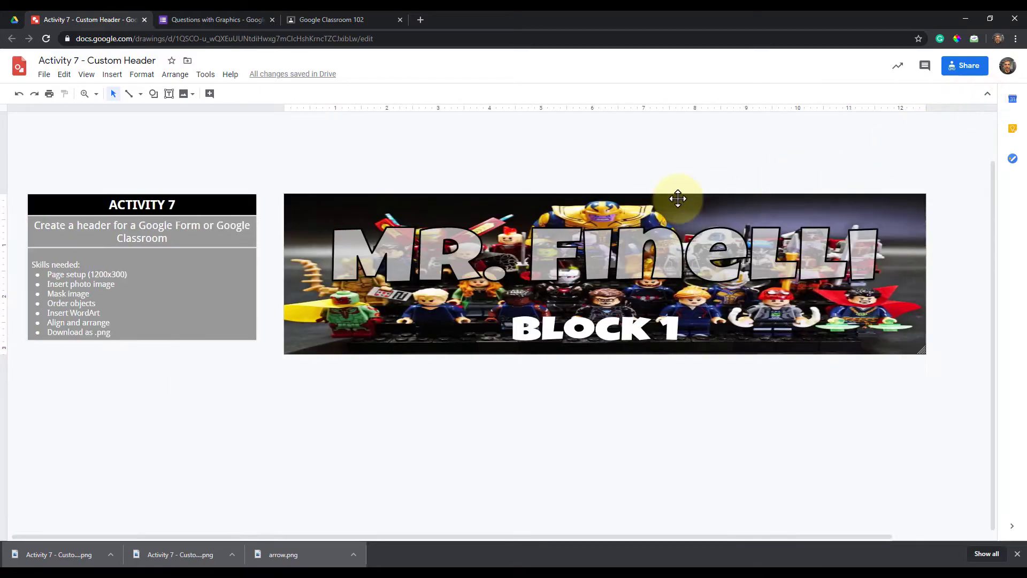